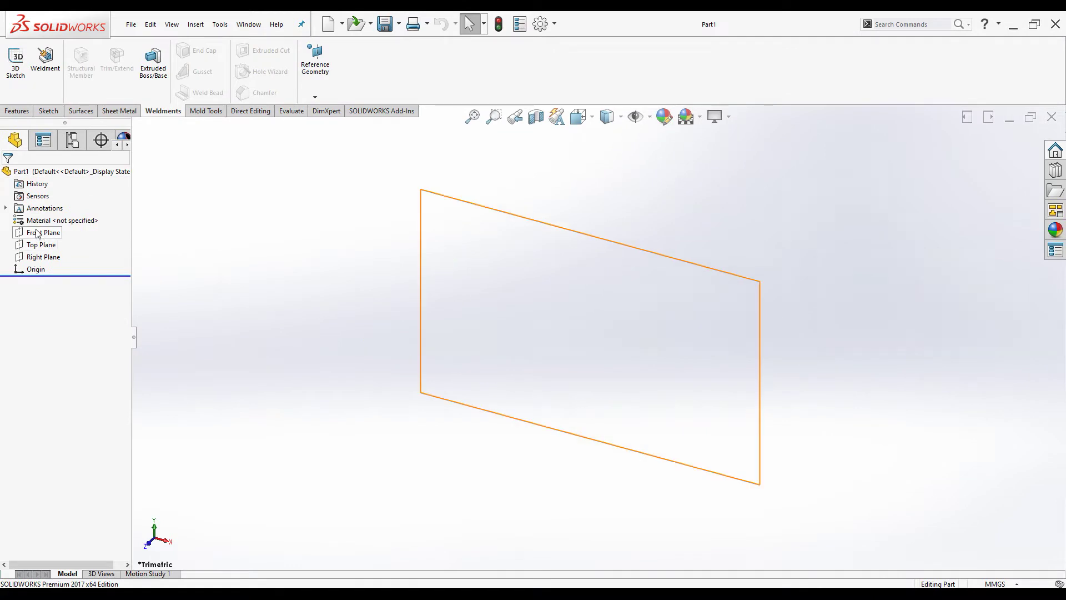
# Sketch a center rectangle about 83 mm wide on the Front Plane, centered on the origin, after checking the SHS reference image
pyautogui.click(48, 215)
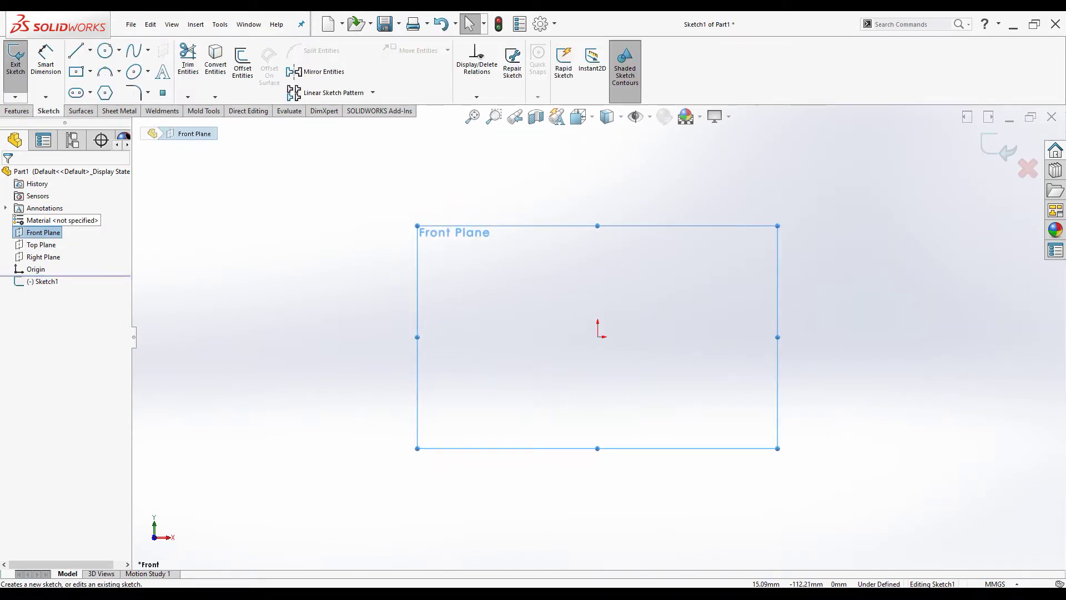
pyautogui.hotkey('alt', 'Tab')
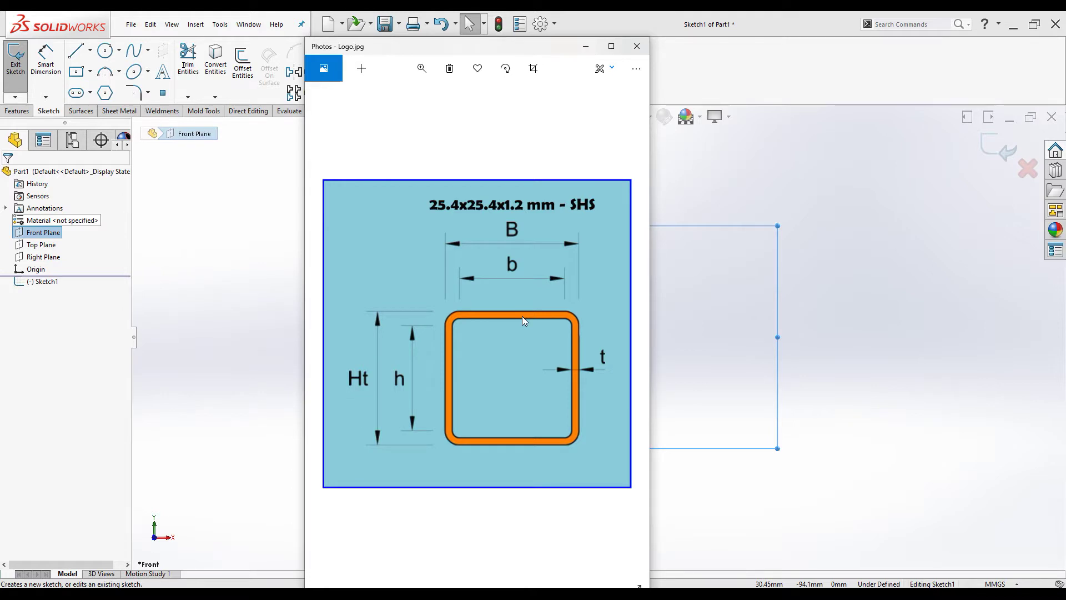
pyautogui.click(586, 46)
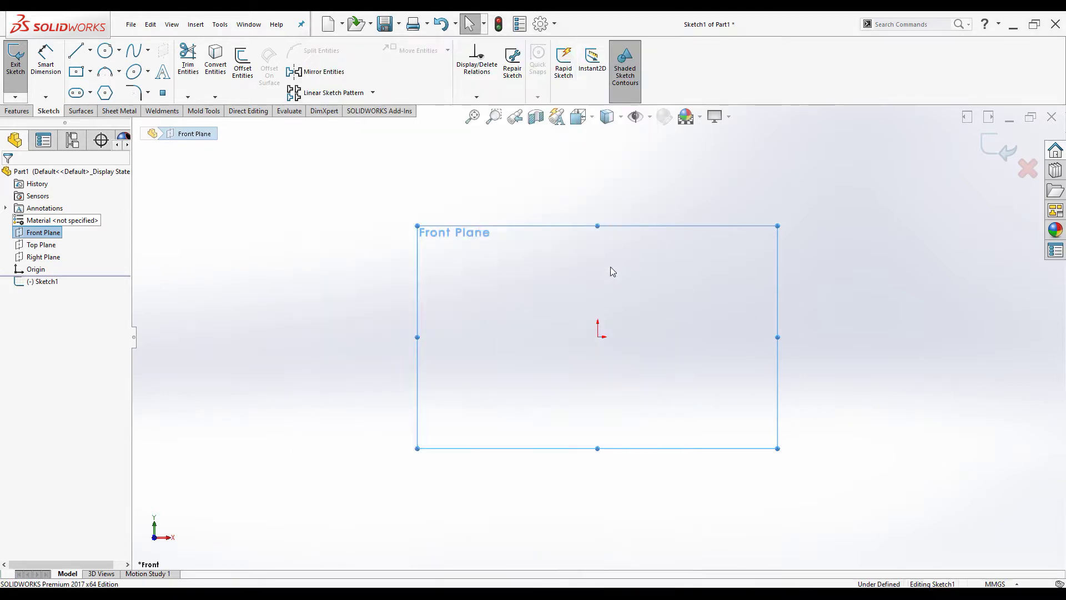
pyautogui.click(76, 71)
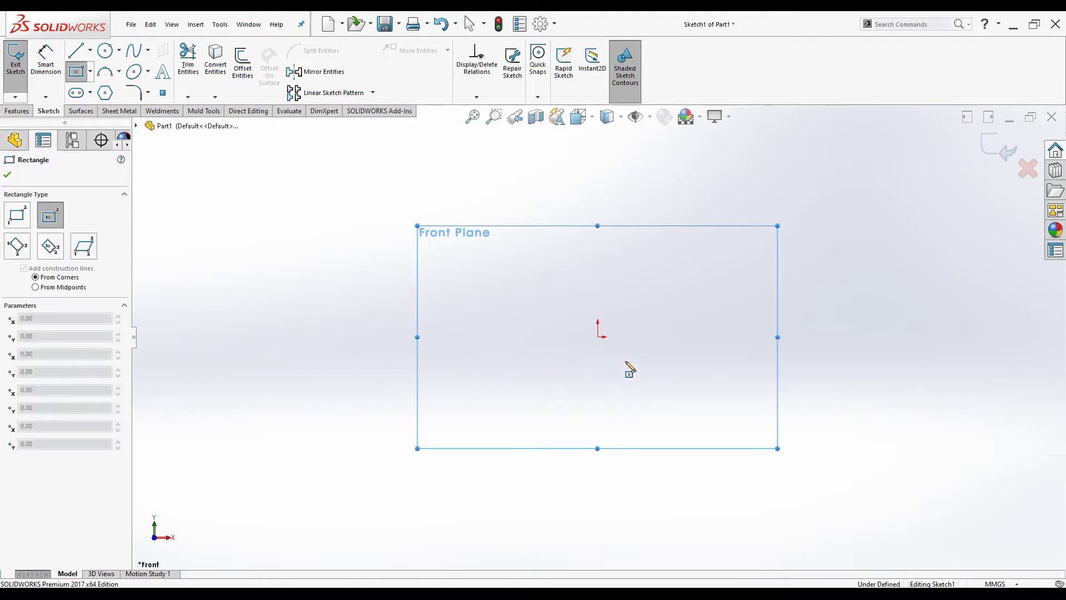
pyautogui.click(599, 337)
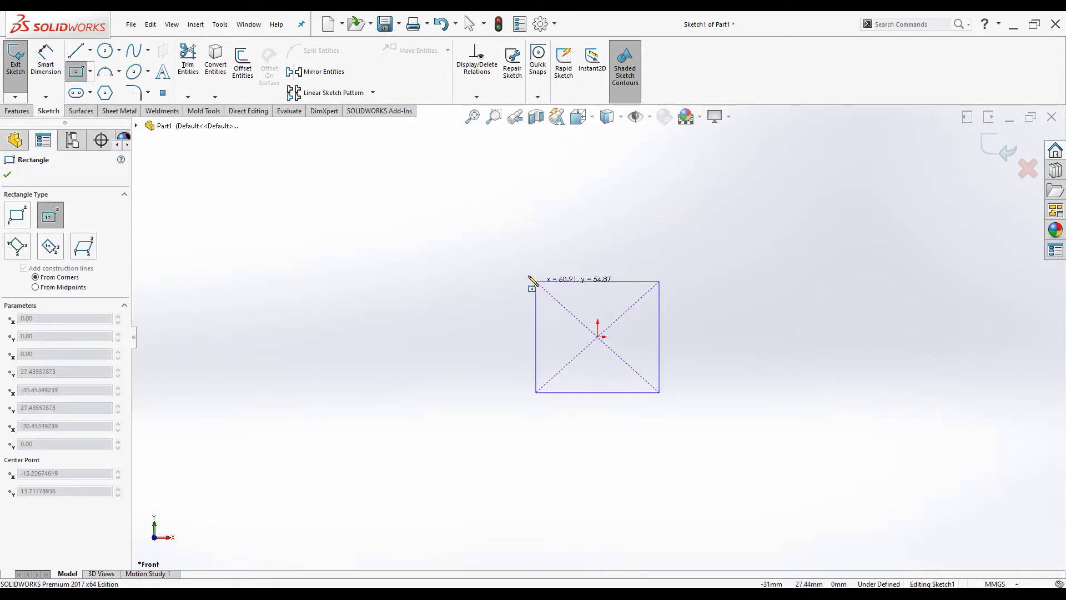
pyautogui.click(513, 257)
# Dimension the rectangle's top and right sides to 25.4 mm each
pyautogui.moveTo(452, 247); pyautogui.dragTo(452, 219, button='right')
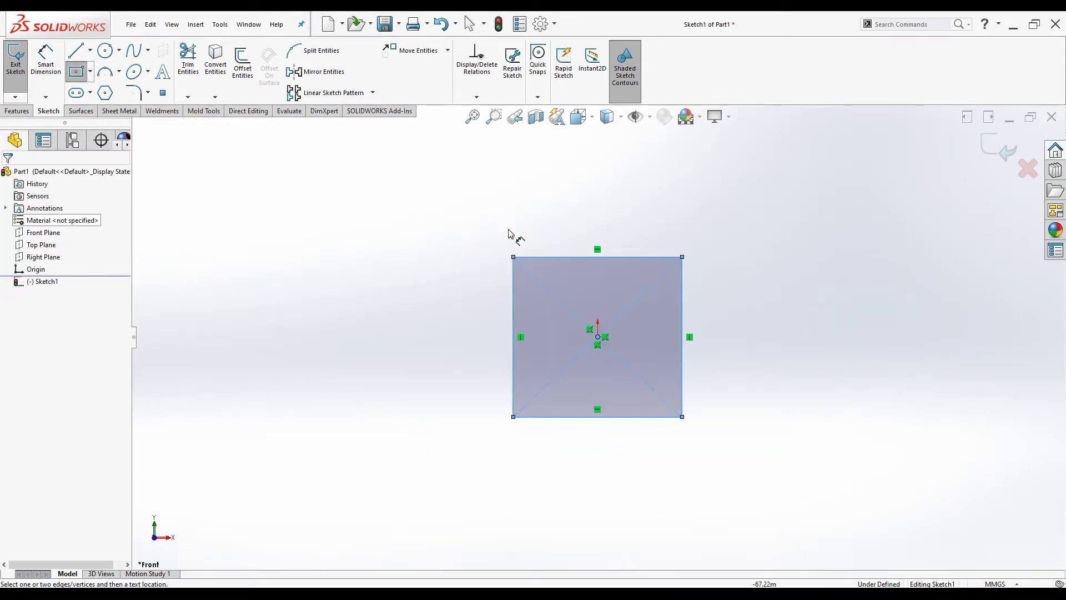
pyautogui.click(597, 257)
pyautogui.click(598, 226)
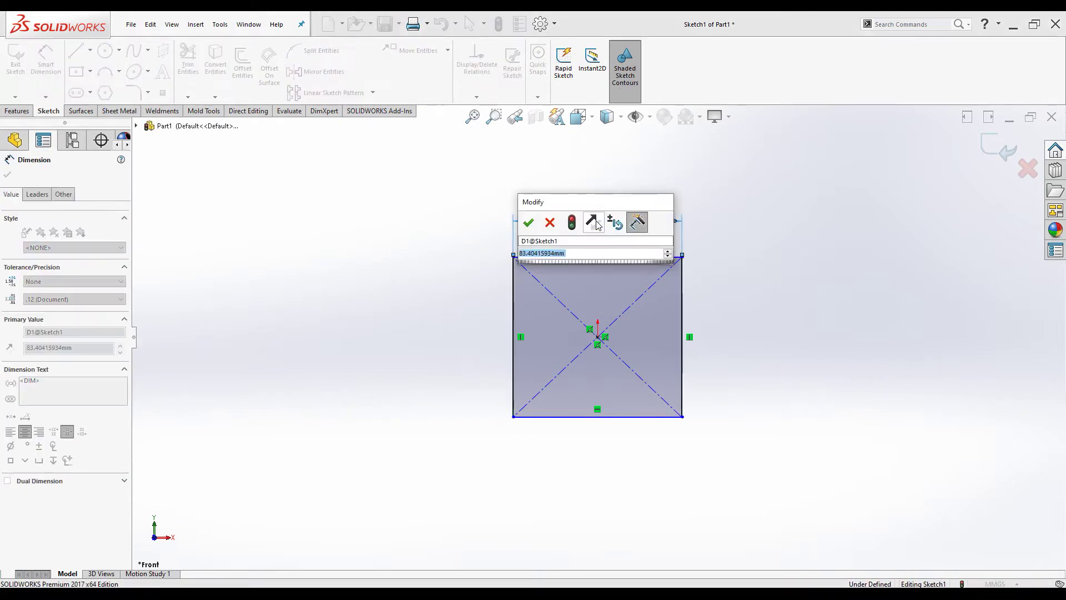
pyautogui.write('25.4')
pyautogui.press('Return')
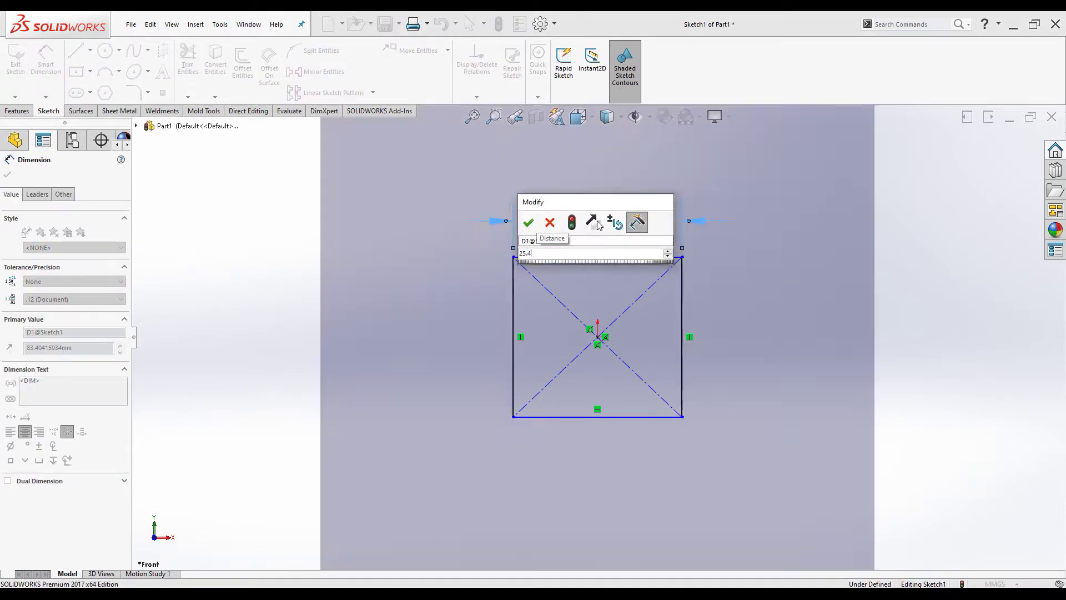
pyautogui.click(683, 309)
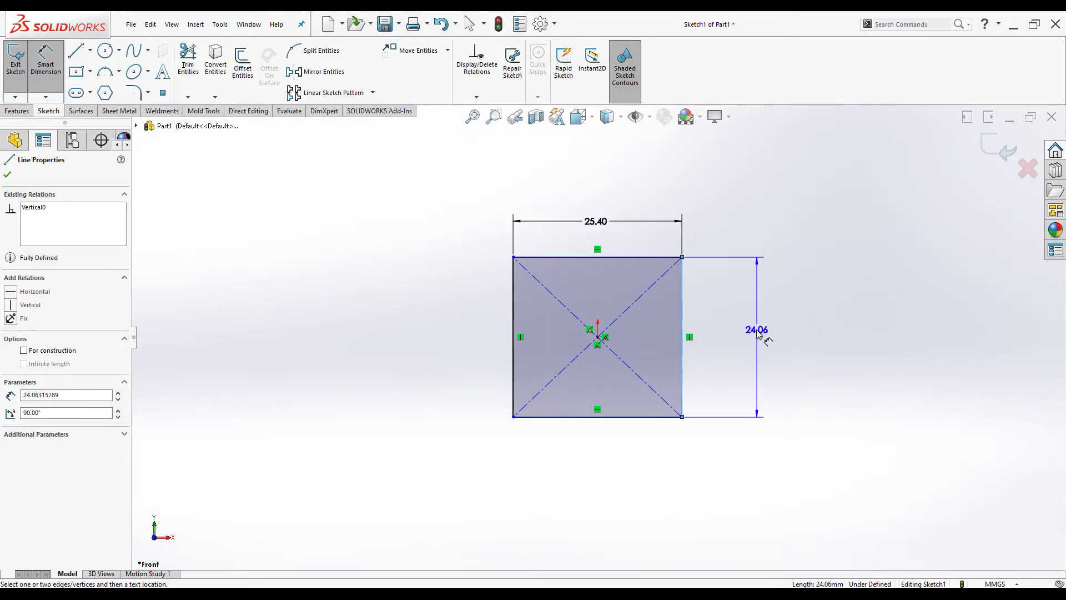
pyautogui.click(757, 332)
pyautogui.write('25.4')
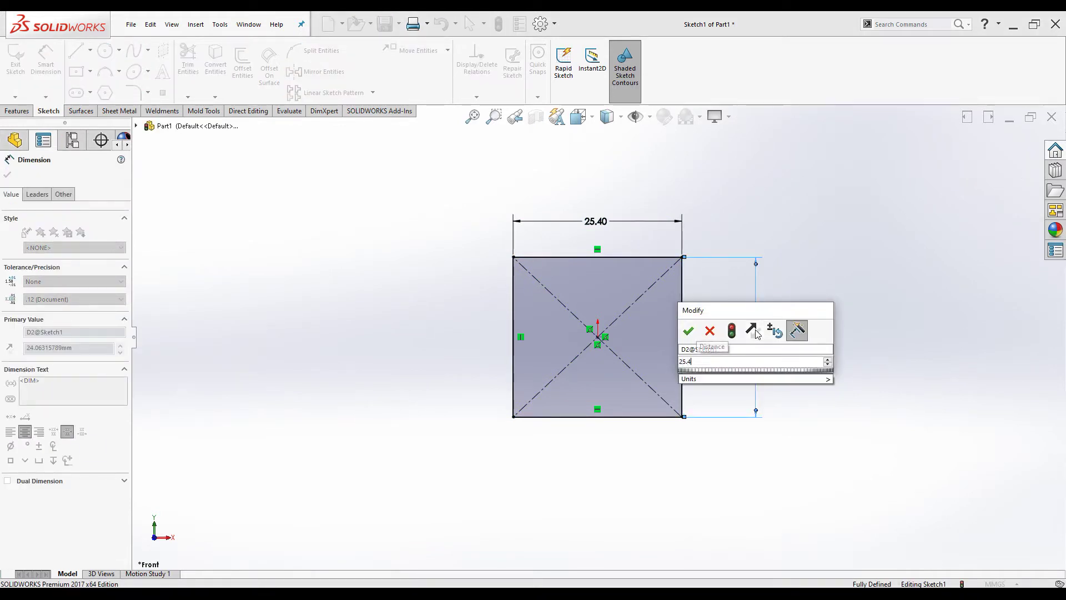
pyautogui.press('Return')
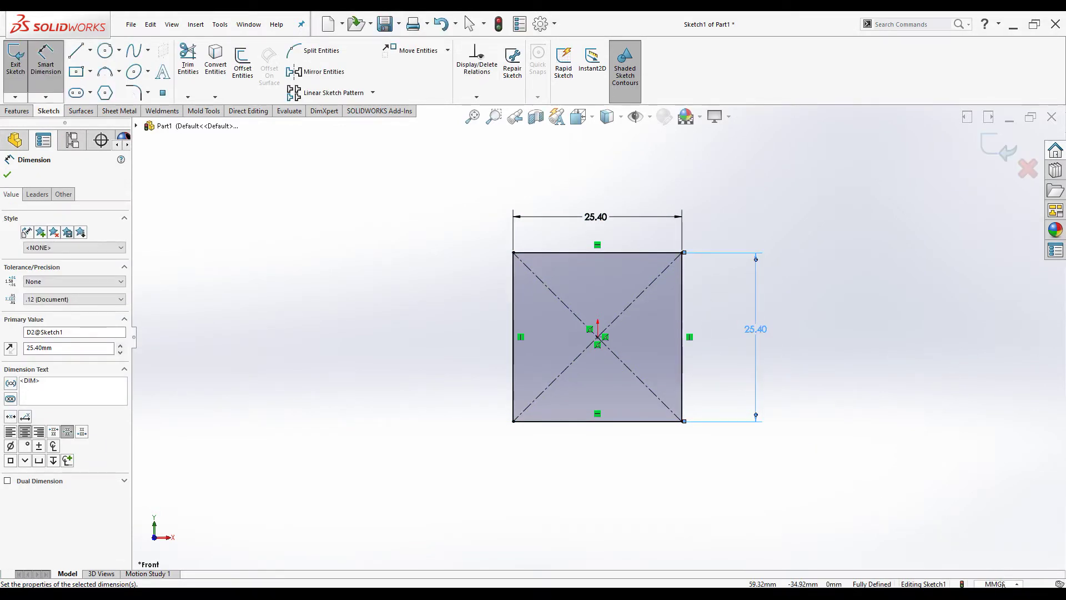
pyautogui.click(1015, 586)
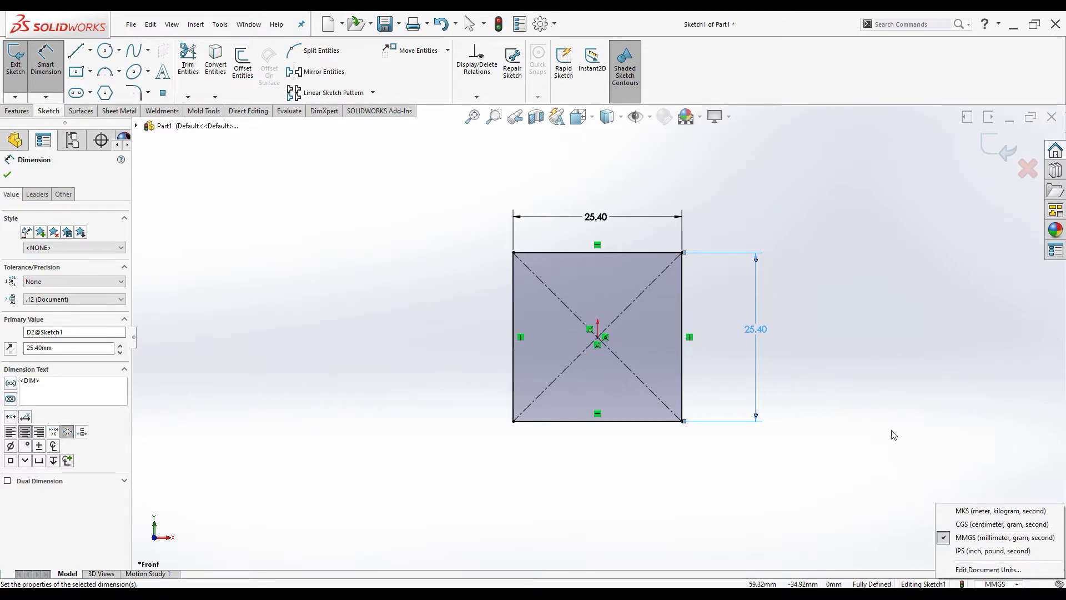
pyautogui.click(842, 412)
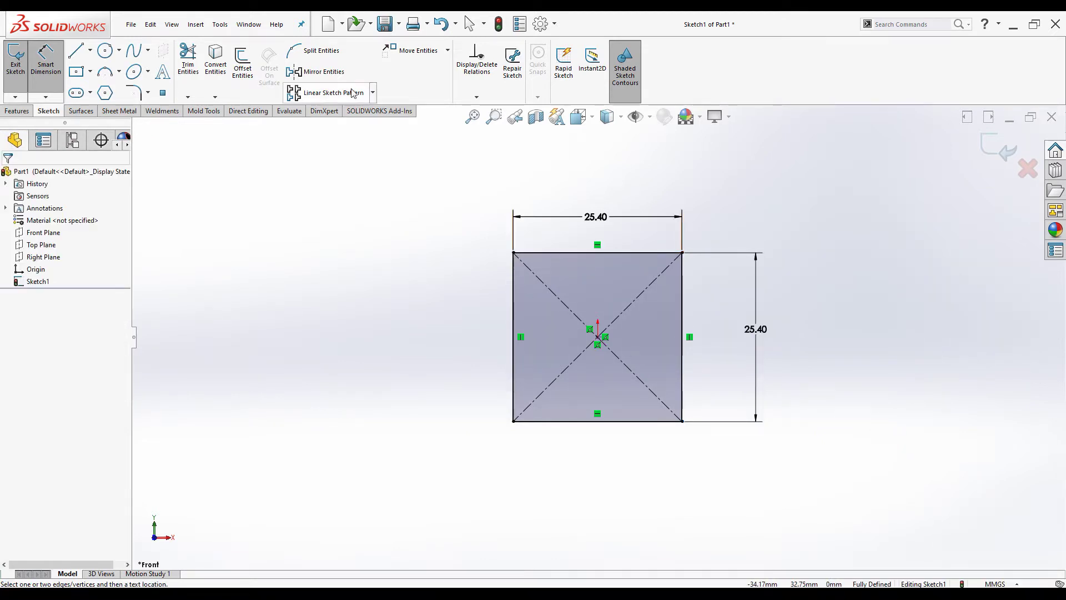
# Round all four corners of the square with 2.4 mm sketch fillets
pyautogui.click(138, 93)
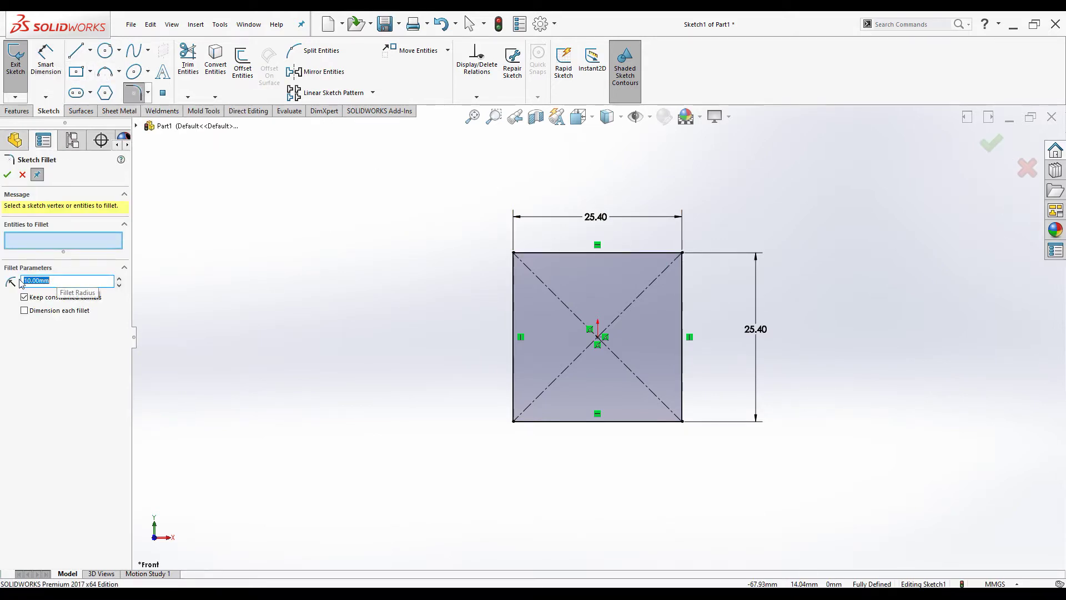
pyautogui.write('2')
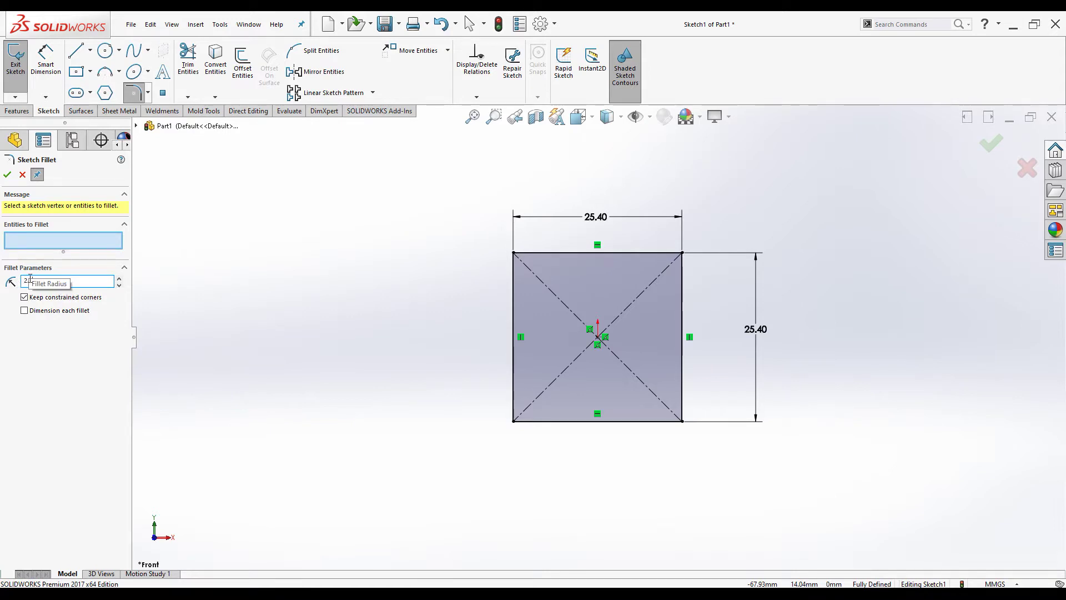
pyautogui.write('.40mm')
pyautogui.click(683, 253)
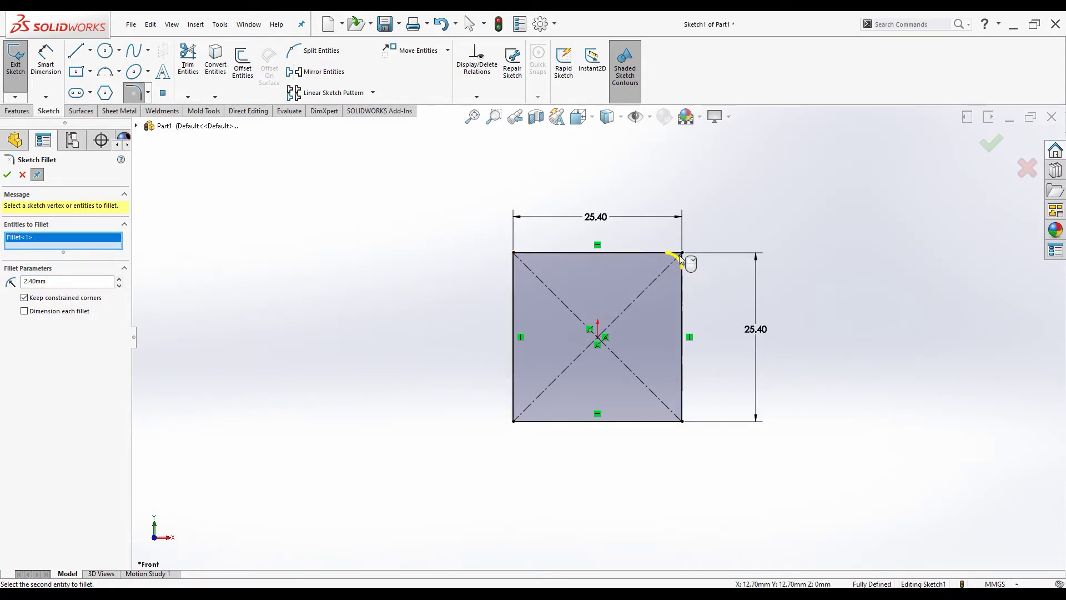
pyautogui.click(513, 254)
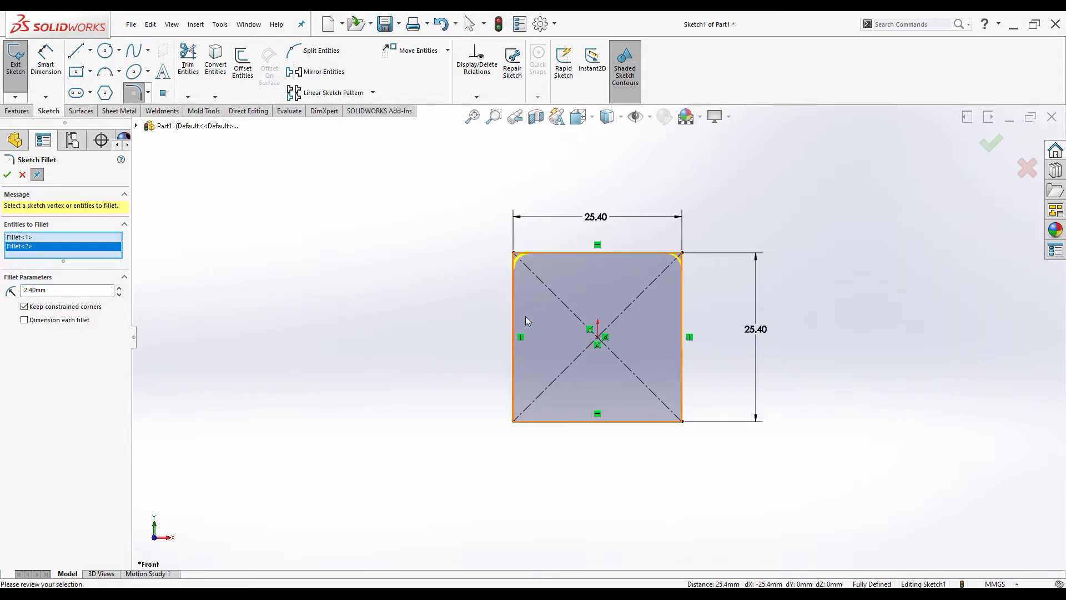
pyautogui.click(514, 421)
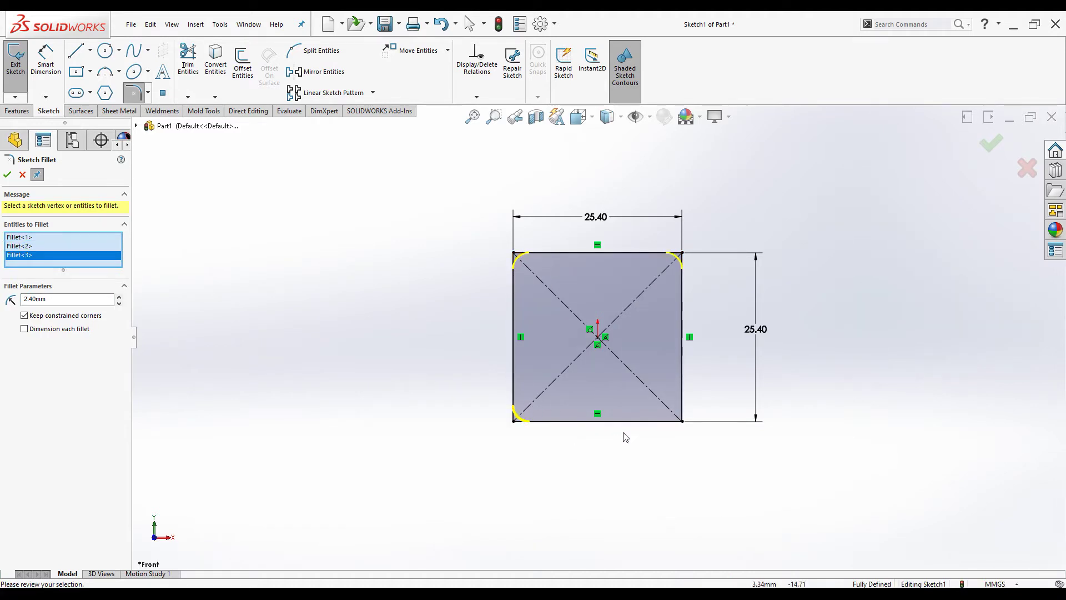
pyautogui.click(683, 420)
pyautogui.click(7, 175)
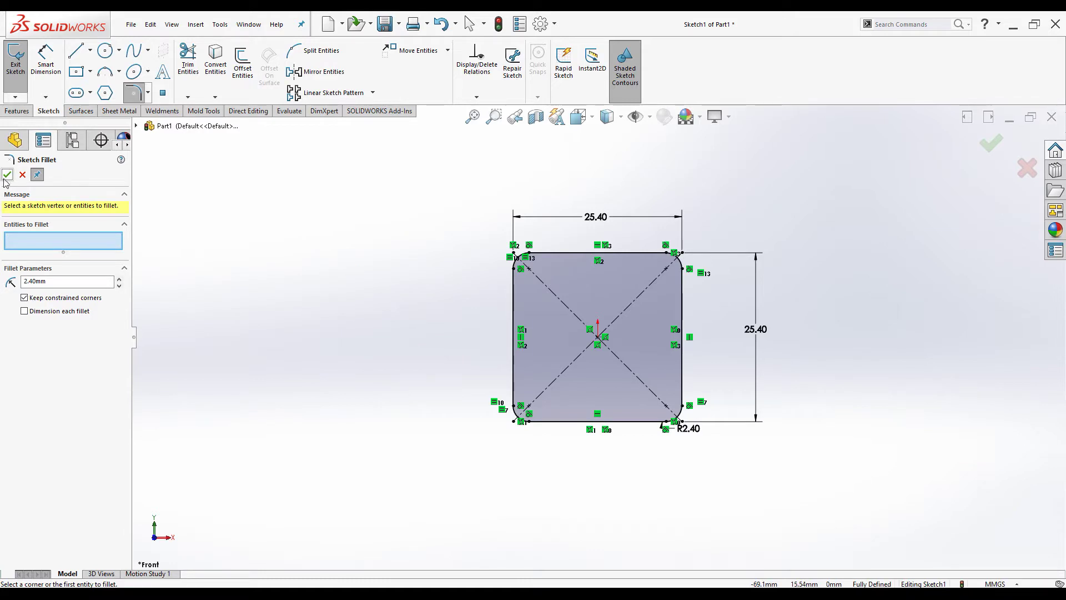
pyautogui.press('Escape')
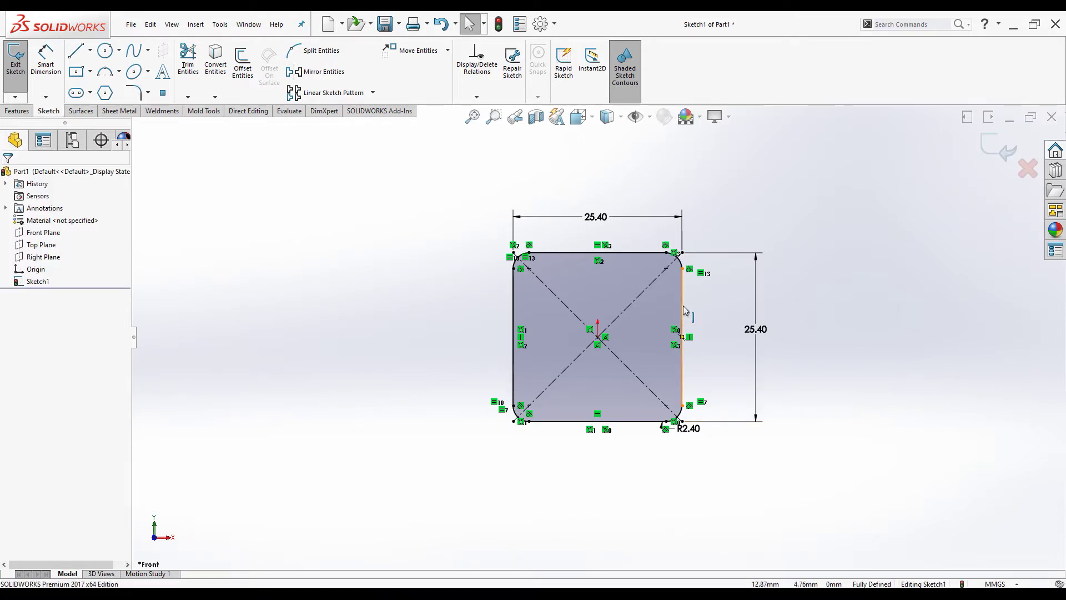
# Offset the whole rounded square chain inward by 1.2 mm to form the tube wall
pyautogui.press('o')
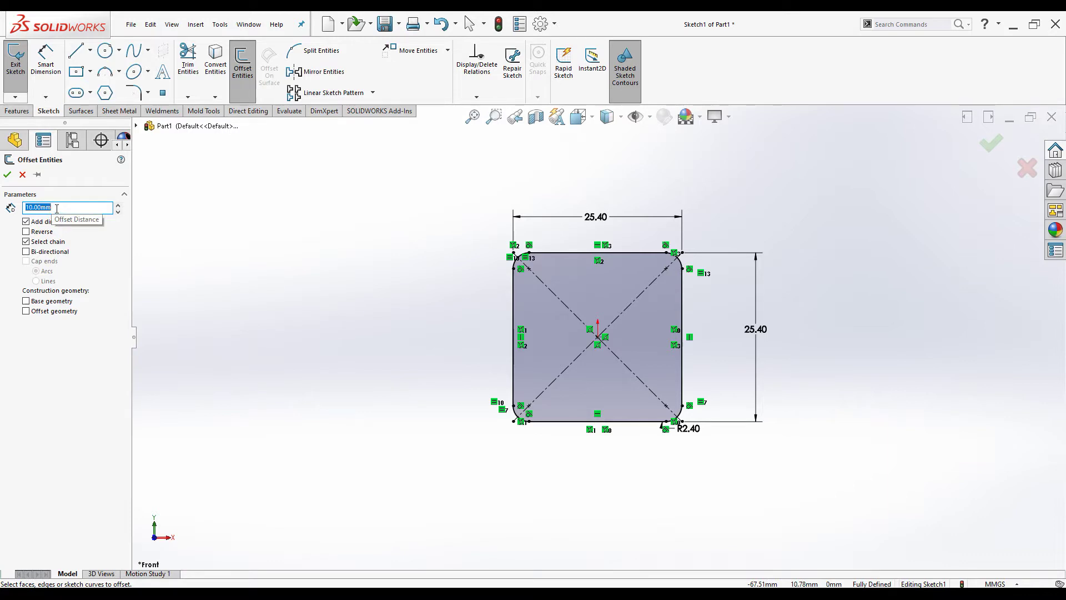
pyautogui.write('1.2')
pyautogui.press('Return')
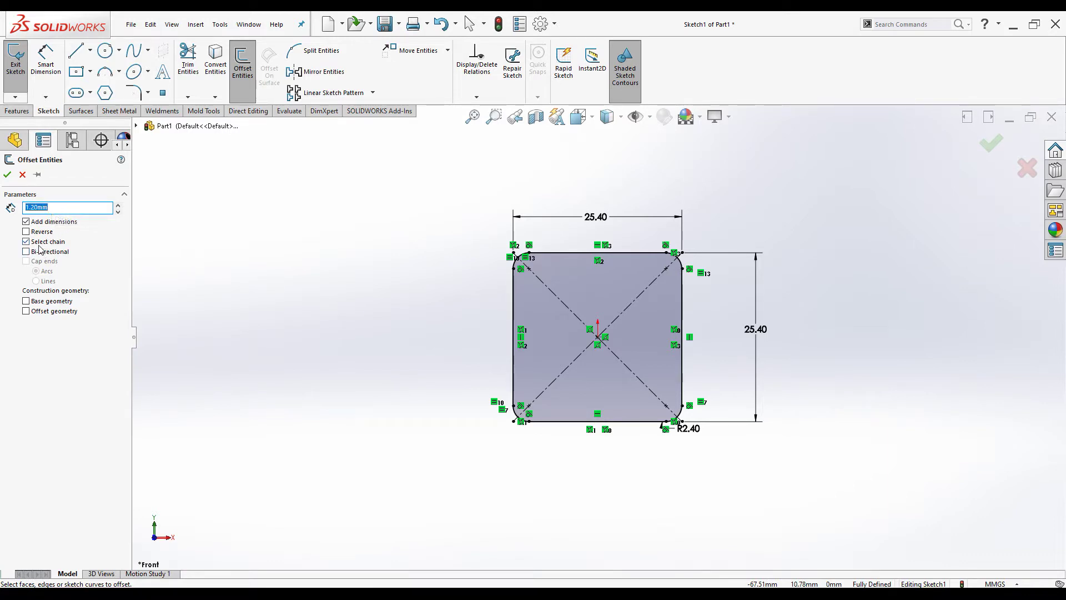
pyautogui.click(567, 253)
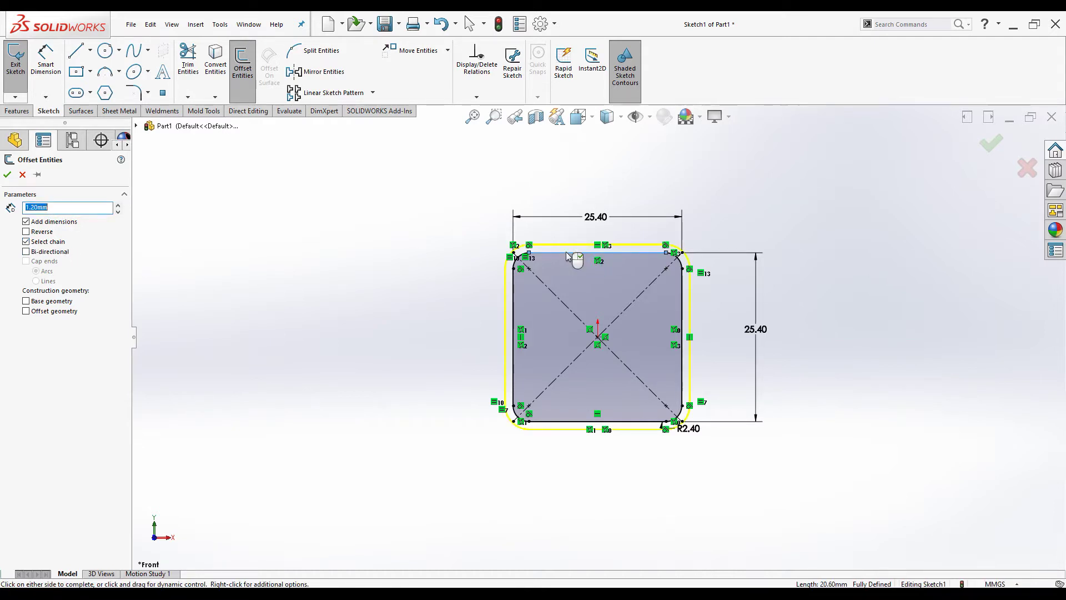
pyautogui.click(26, 232)
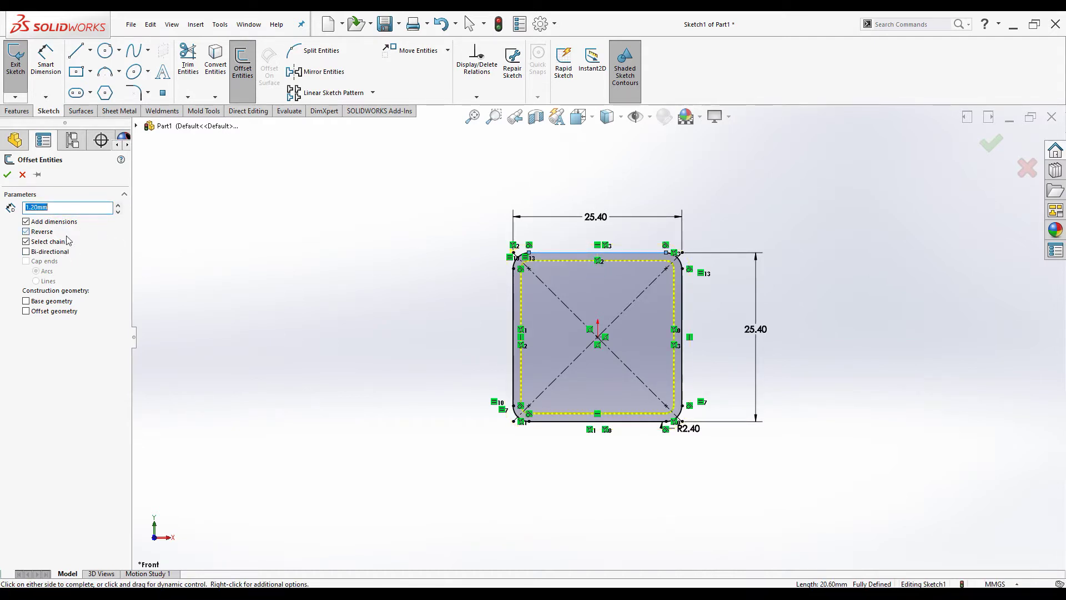
pyautogui.click(7, 174)
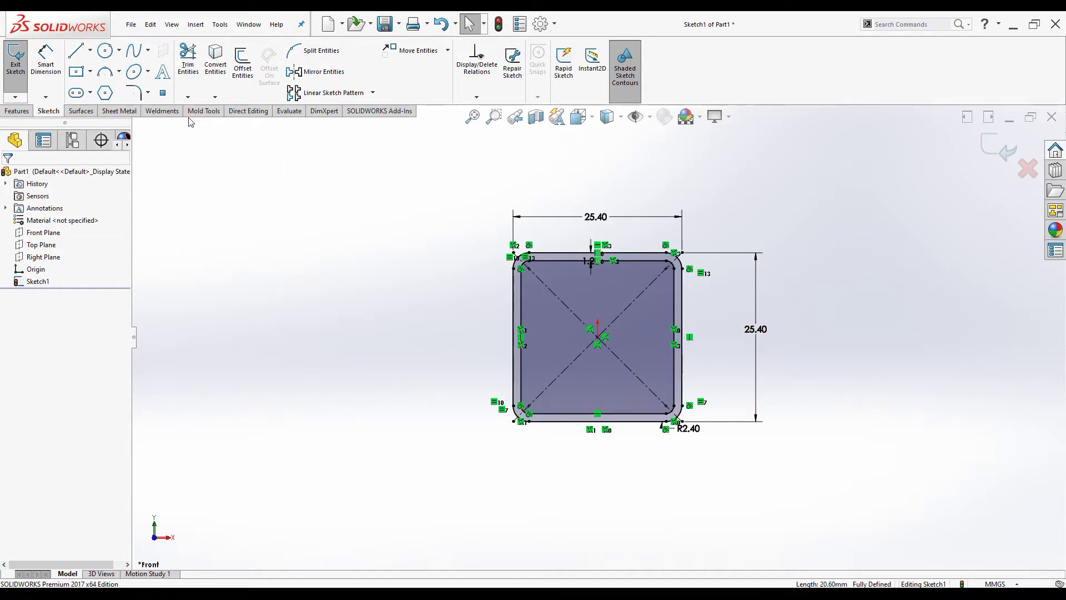
# Place sketch points at the midpoints of the outer profile's four sides and exit the sketch
pyautogui.click(164, 94)
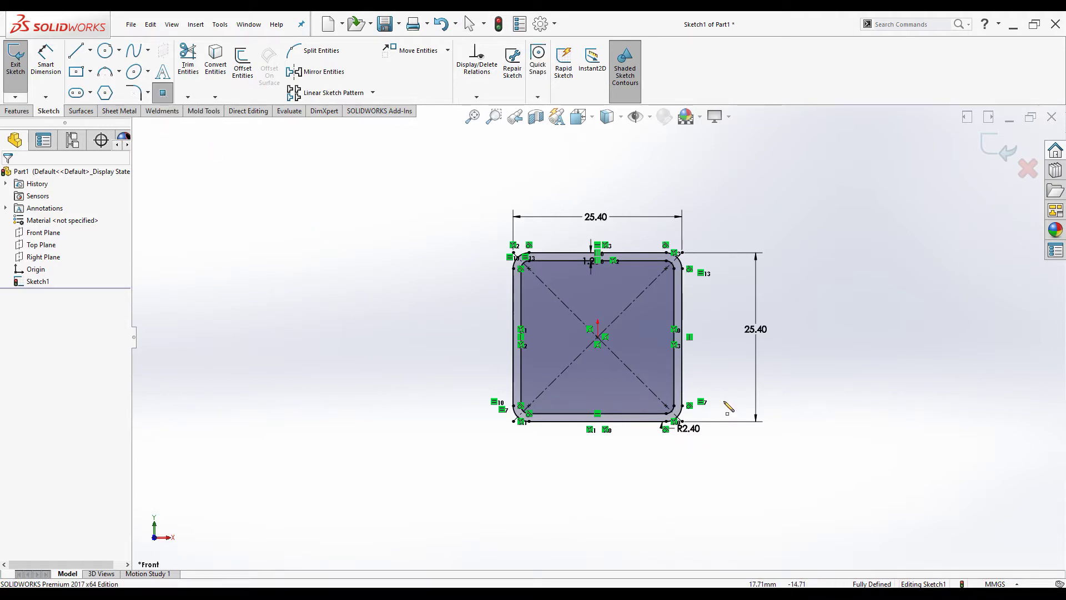
pyautogui.click(682, 337)
pyautogui.click(598, 253)
pyautogui.click(513, 337)
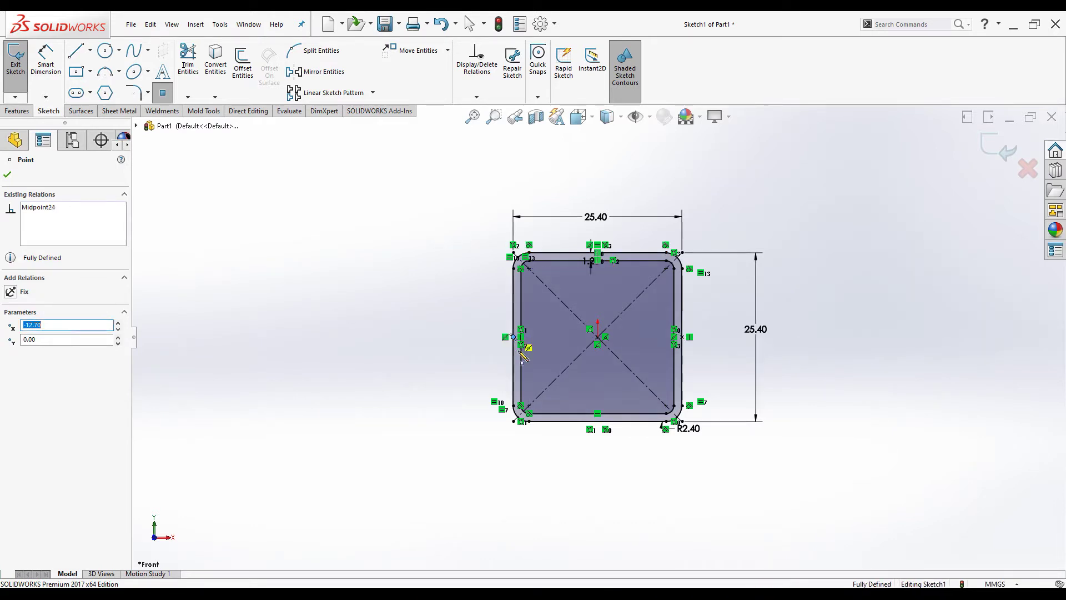
pyautogui.click(597, 421)
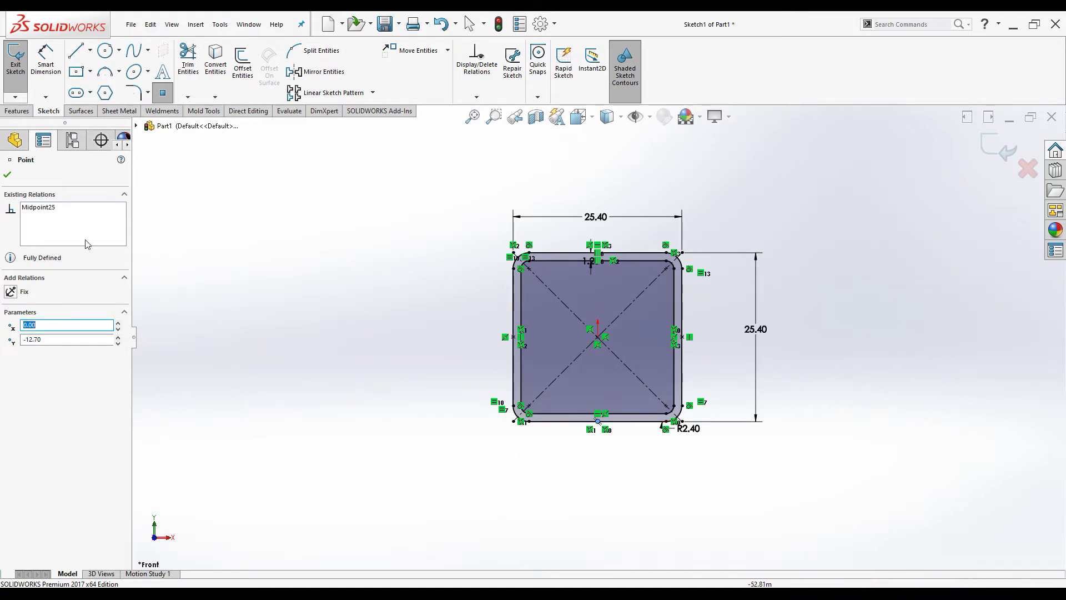
pyautogui.click(7, 177)
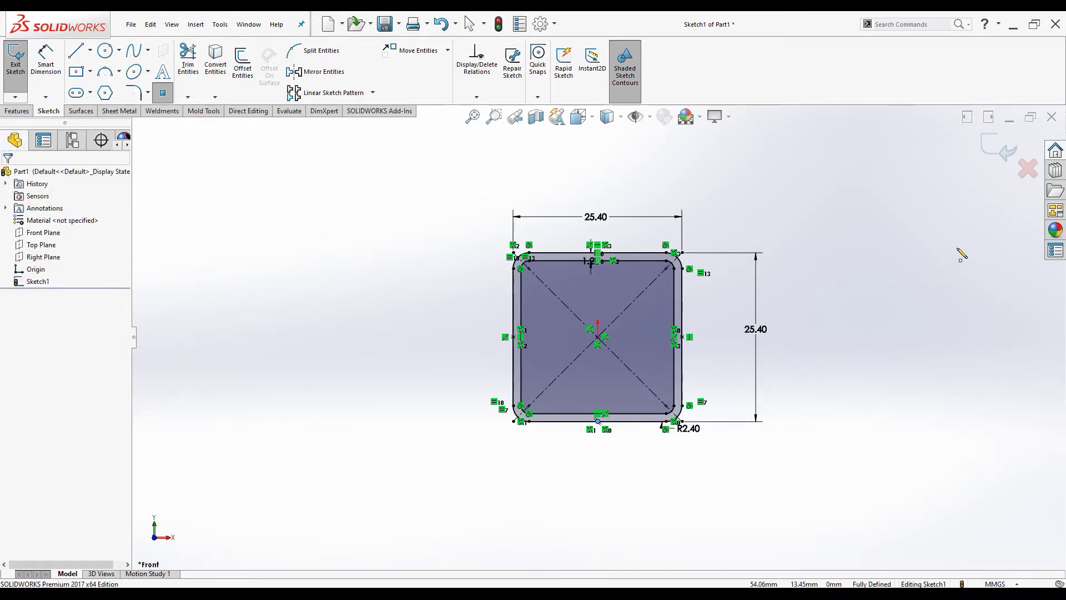
pyautogui.click(1000, 148)
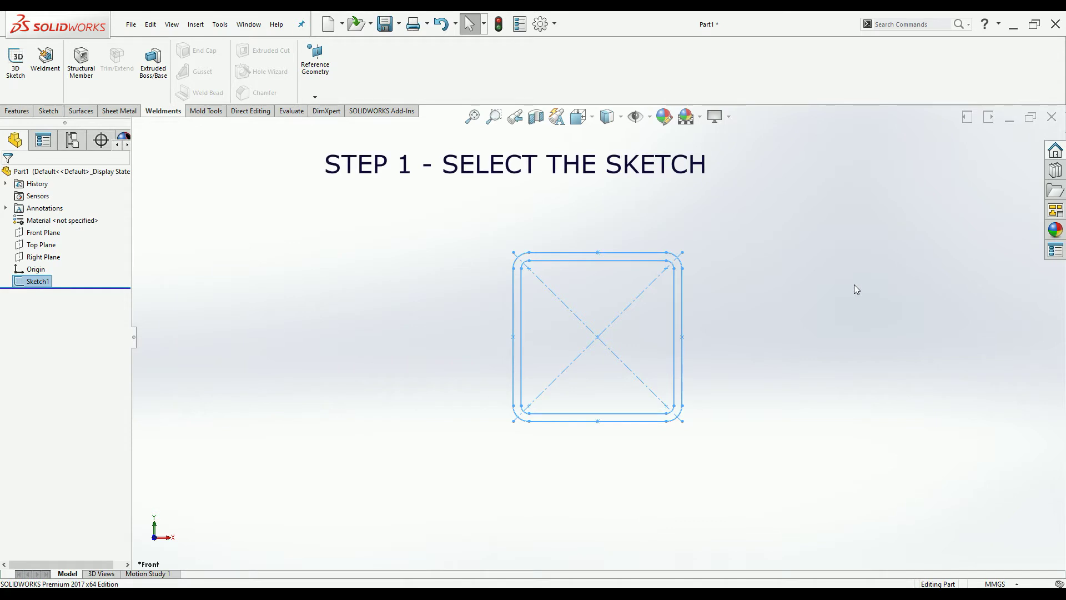
# Select the finished profile sketch in the feature tree and start Save As for the part
pyautogui.click(42, 283)
pyautogui.click(41, 281)
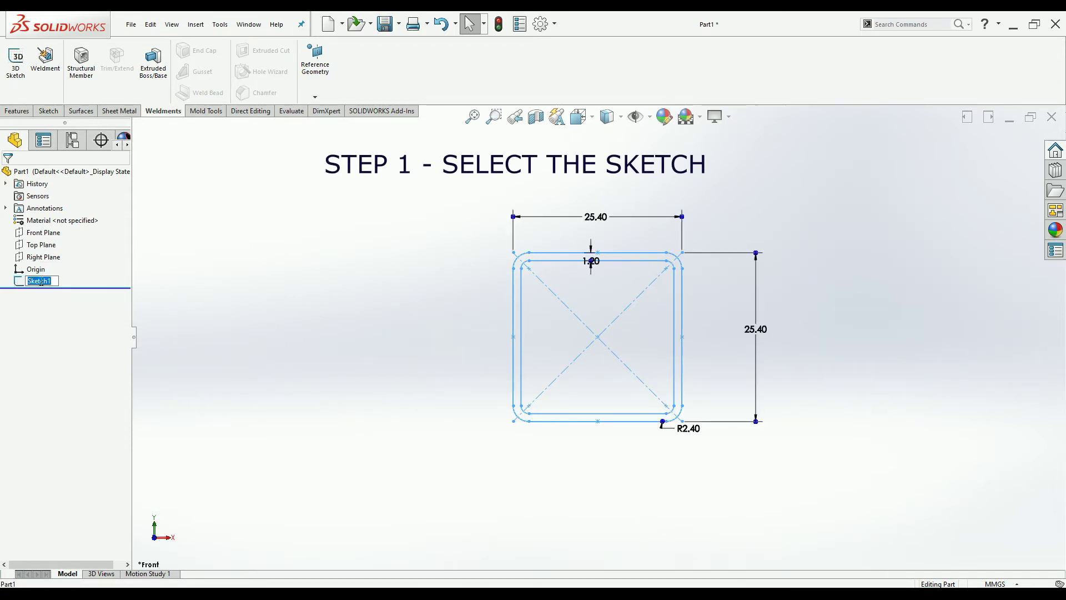
pyautogui.click(15, 282)
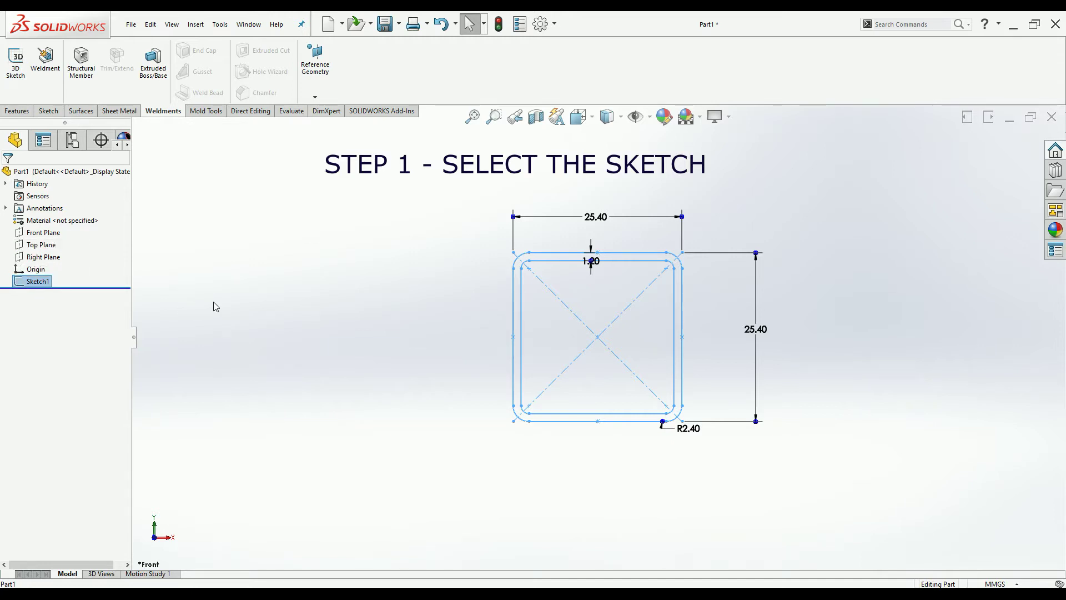
pyautogui.click(400, 25)
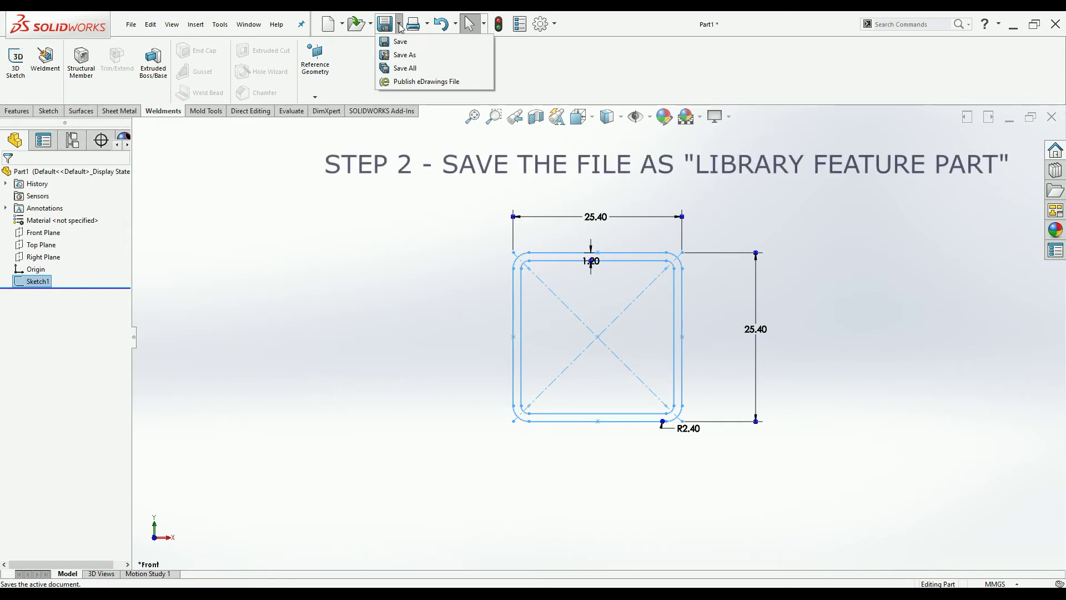
pyautogui.click(404, 55)
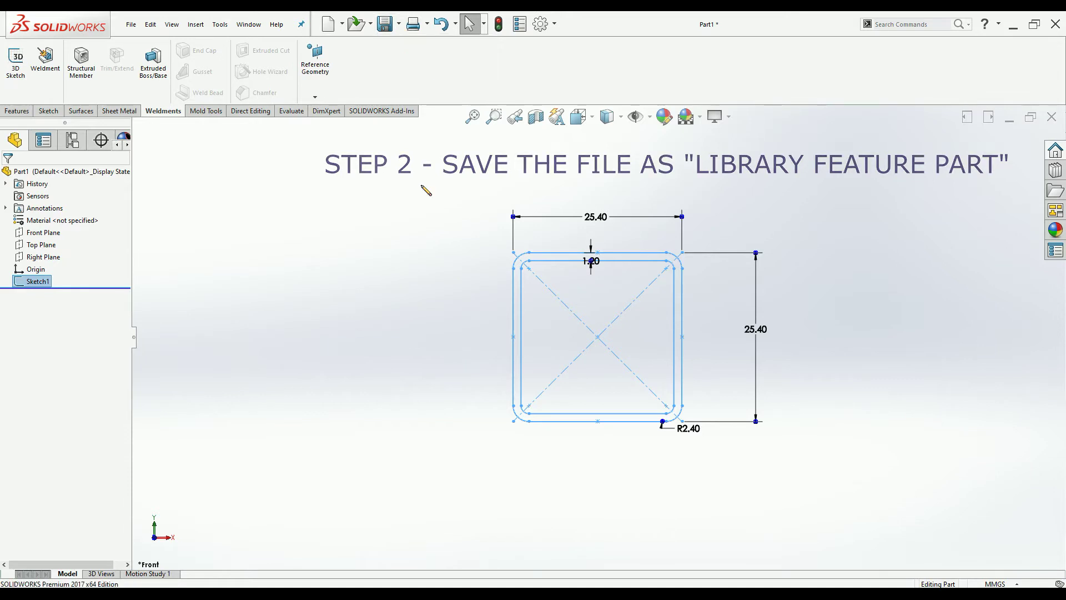
# Check the folder paths set for Weldment Profiles in the system file locations, leaving the options unchanged
pyautogui.click(555, 25)
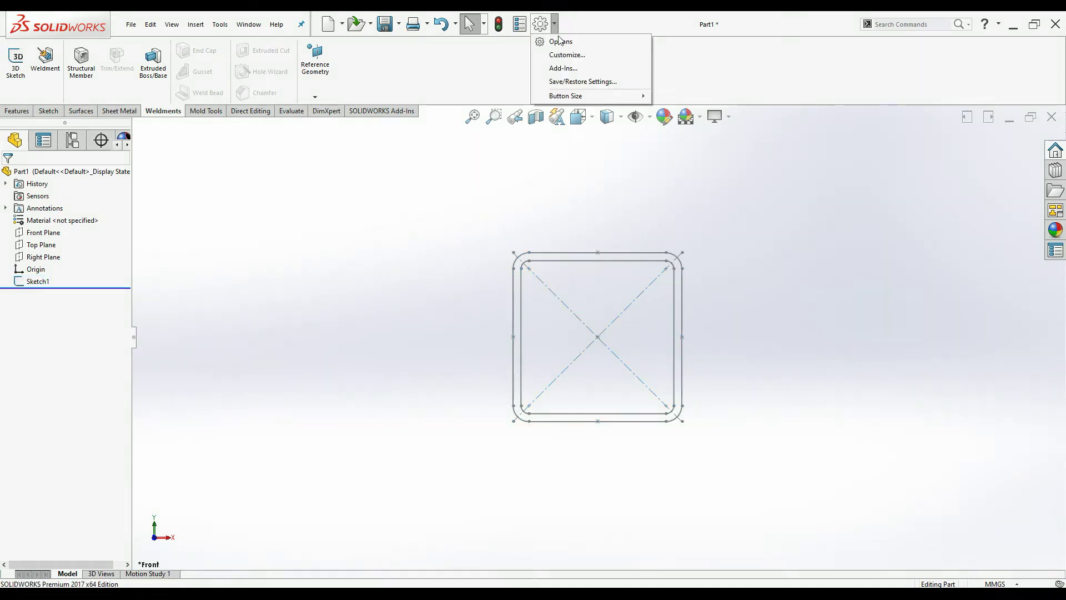
pyautogui.click(562, 45)
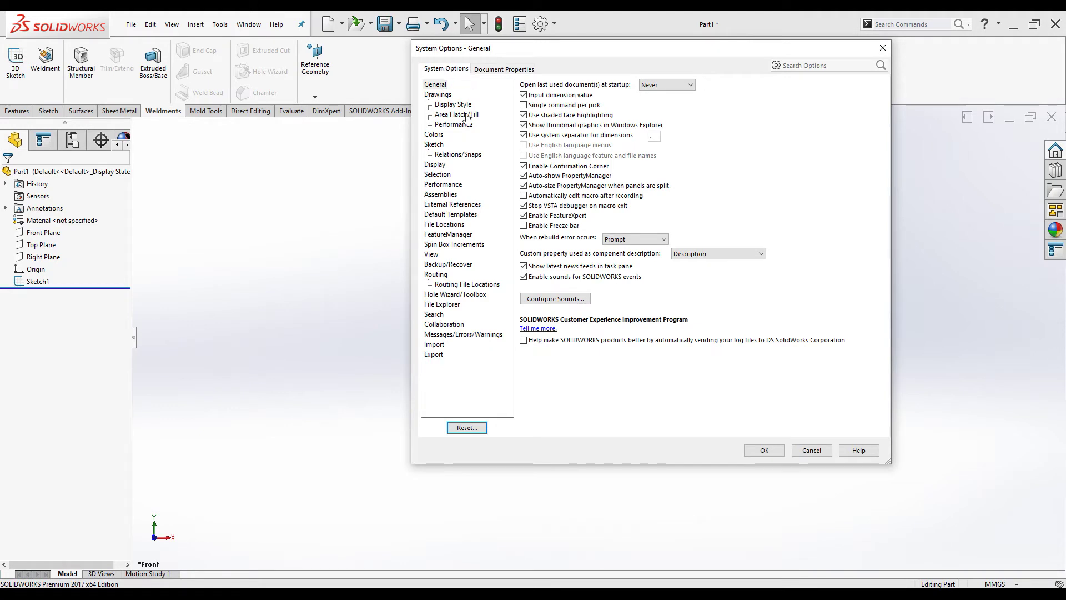
pyautogui.click(431, 224)
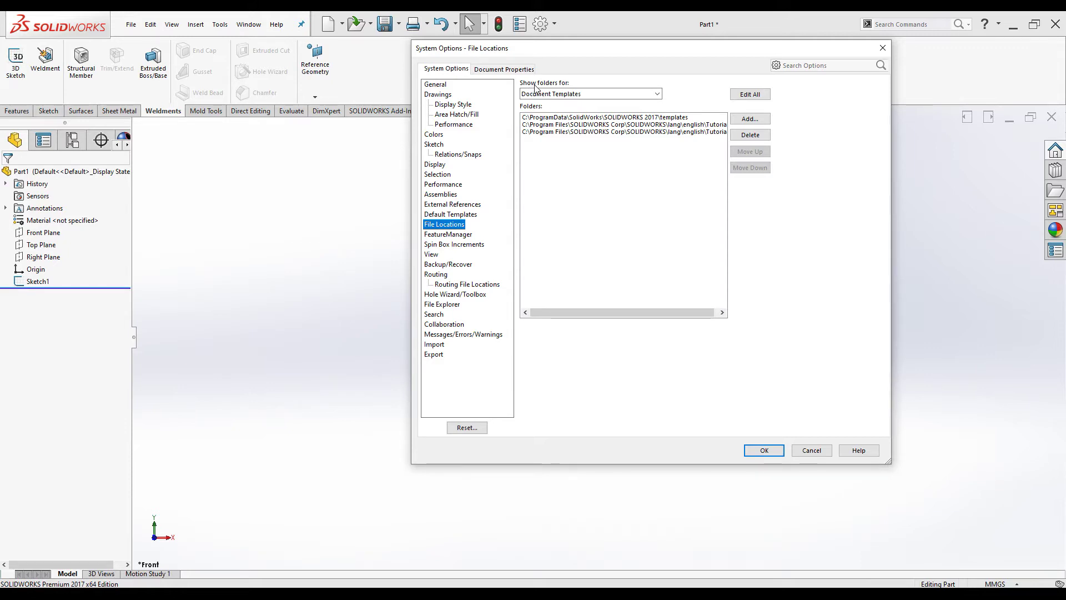
pyautogui.click(656, 93)
pyautogui.scroll(-4, 588, 250)
pyautogui.scroll(-3, 569, 309)
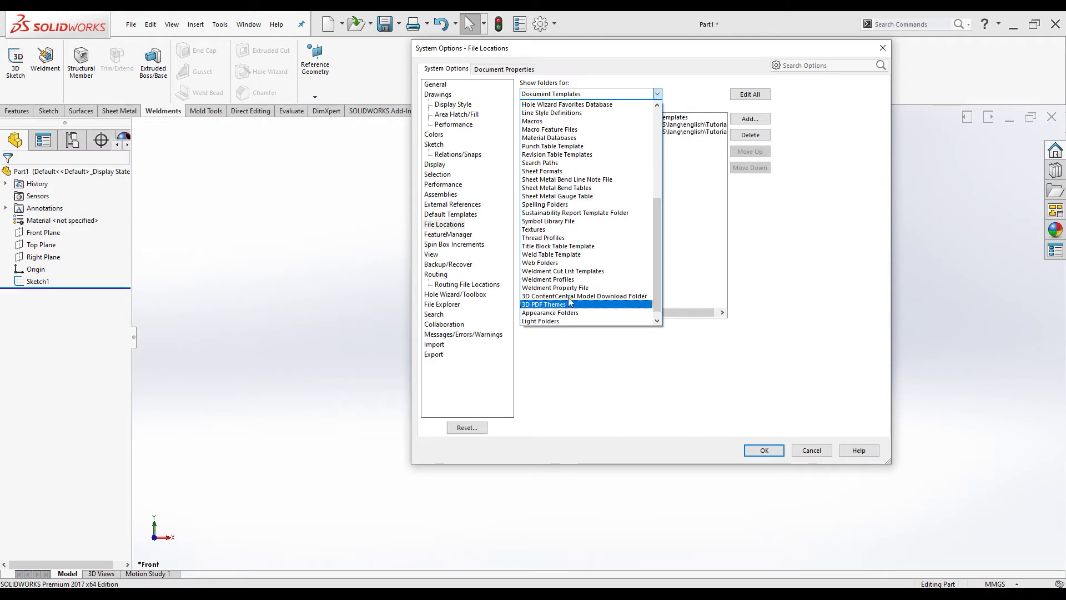
pyautogui.click(592, 281)
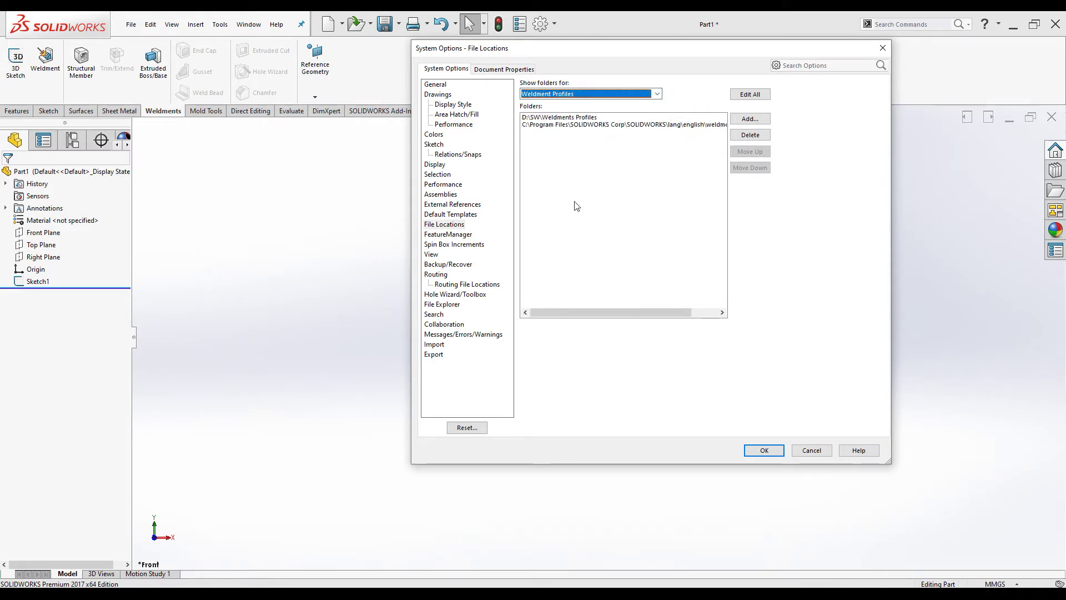
pyautogui.moveTo(602, 310); pyautogui.dragTo(656, 314)
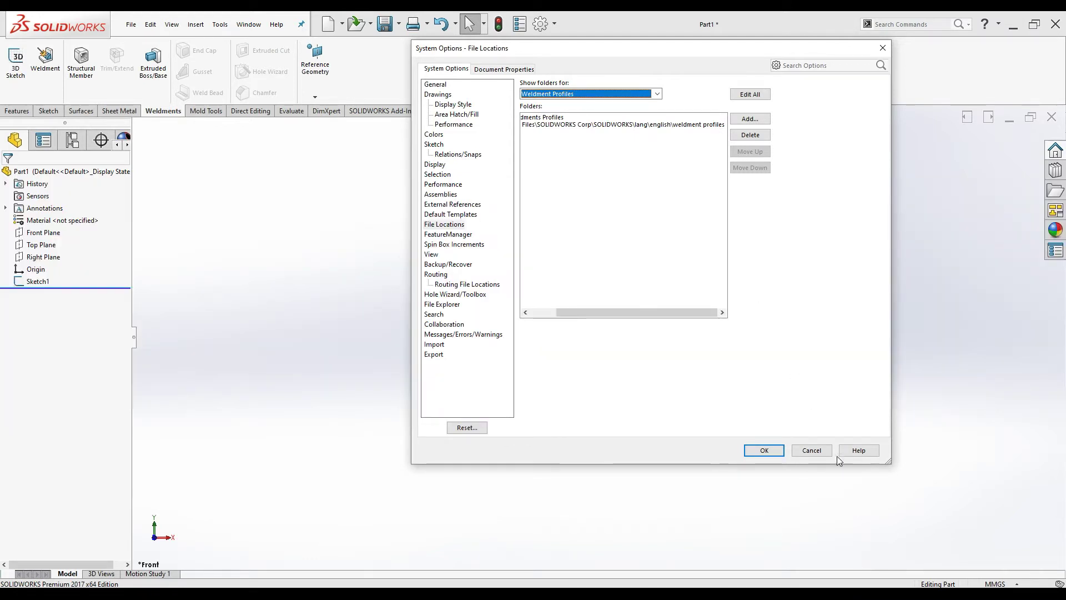
pyautogui.click(814, 451)
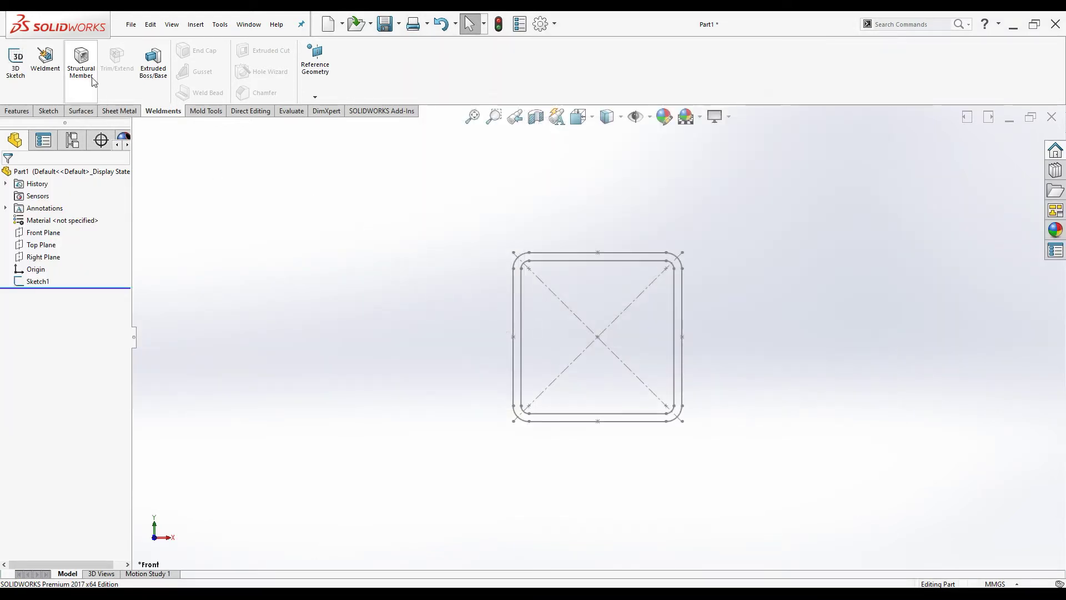
# Examine the Standard, Type and Size selections of the Structural Member command and leave it without creating a member
pyautogui.click(84, 62)
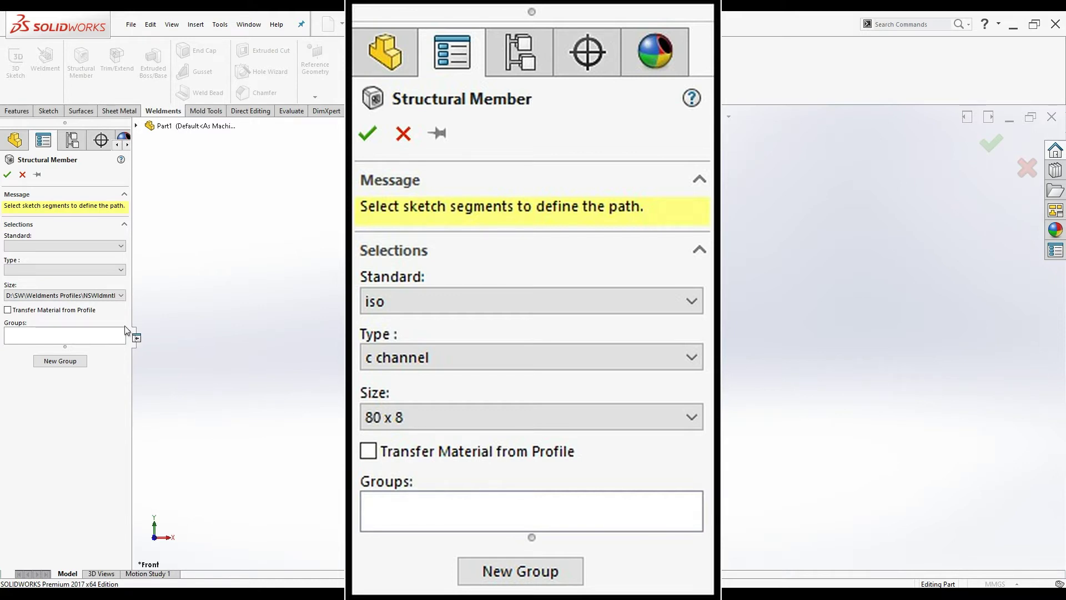
pyautogui.click(22, 300)
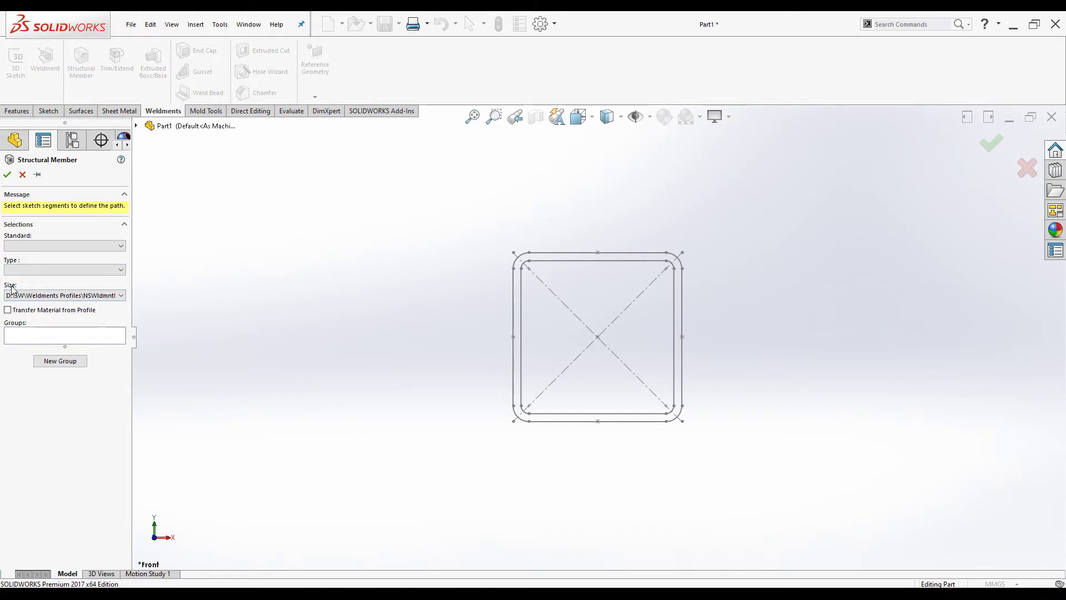
pyautogui.click(22, 174)
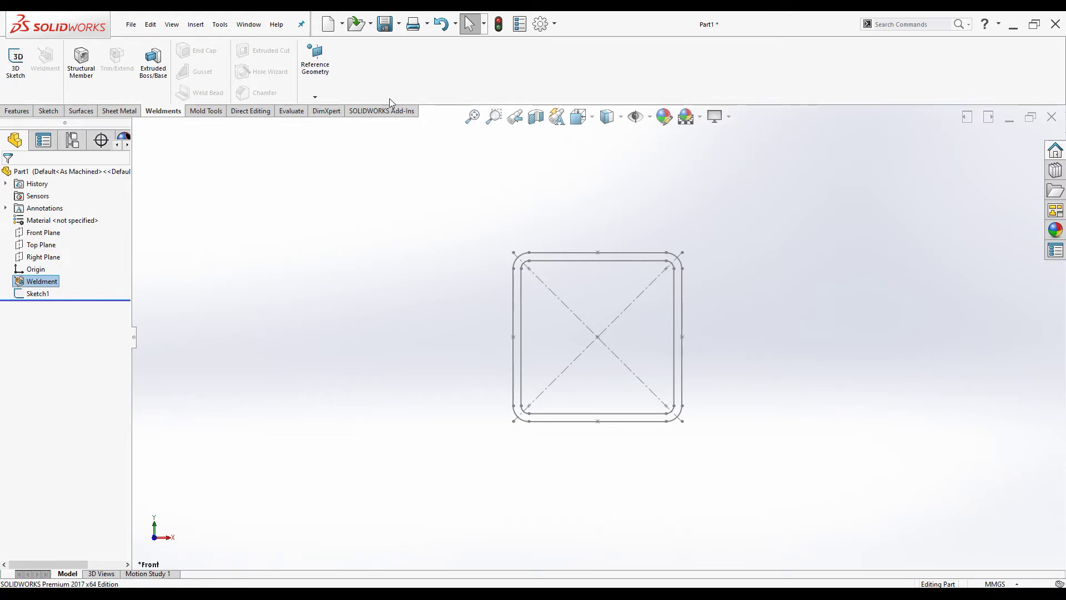
# Select the profile sketch in the feature tree and start Save As with the Lib Feat Part (*.sldlfp) file type
pyautogui.click(398, 25)
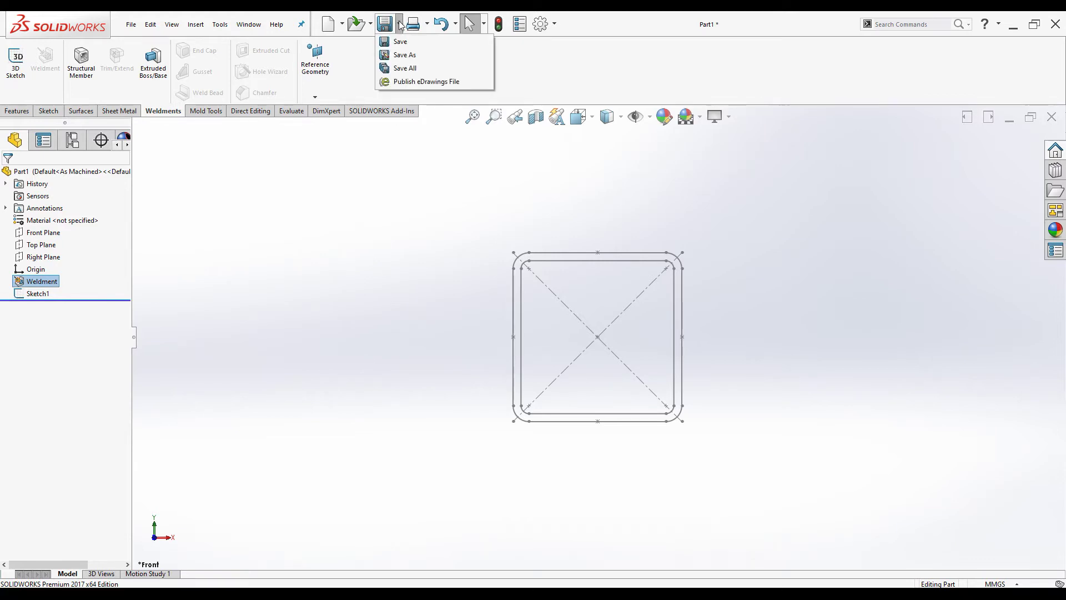
pyautogui.click(336, 242)
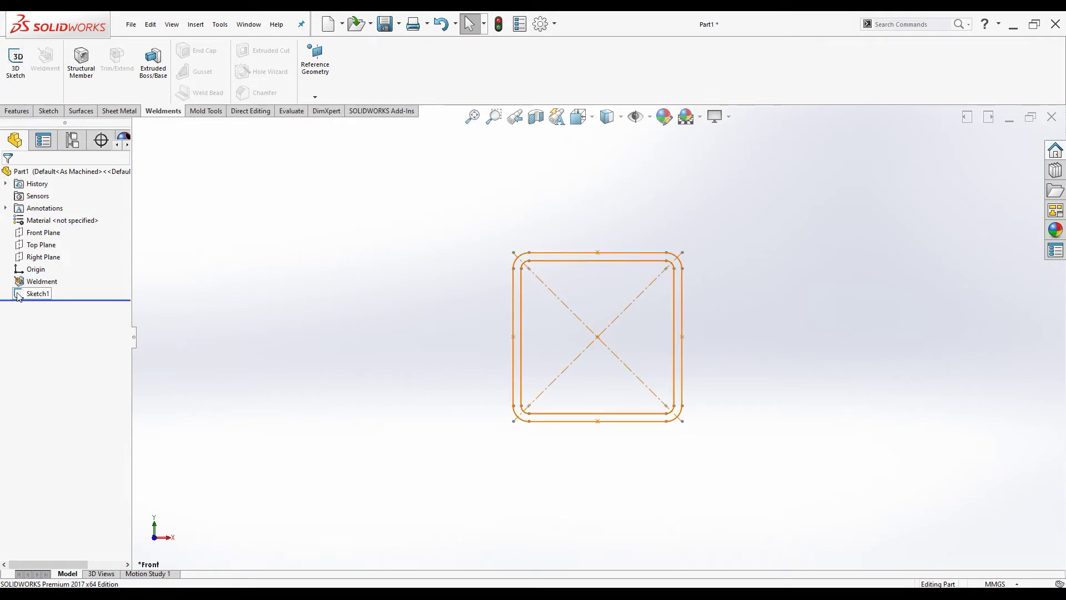
pyautogui.click(35, 293)
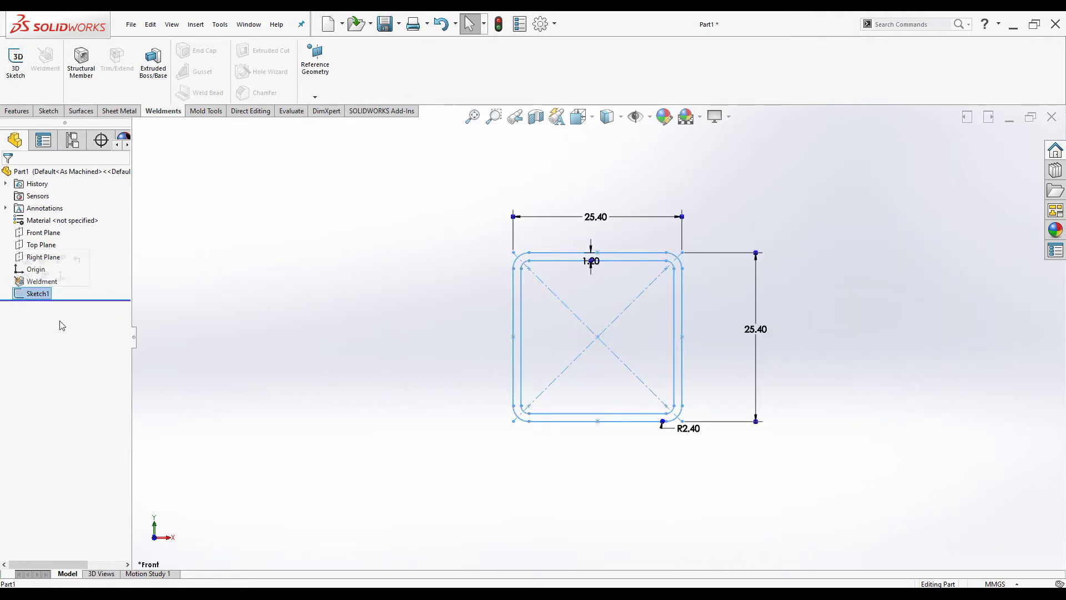
pyautogui.click(399, 24)
pyautogui.click(403, 55)
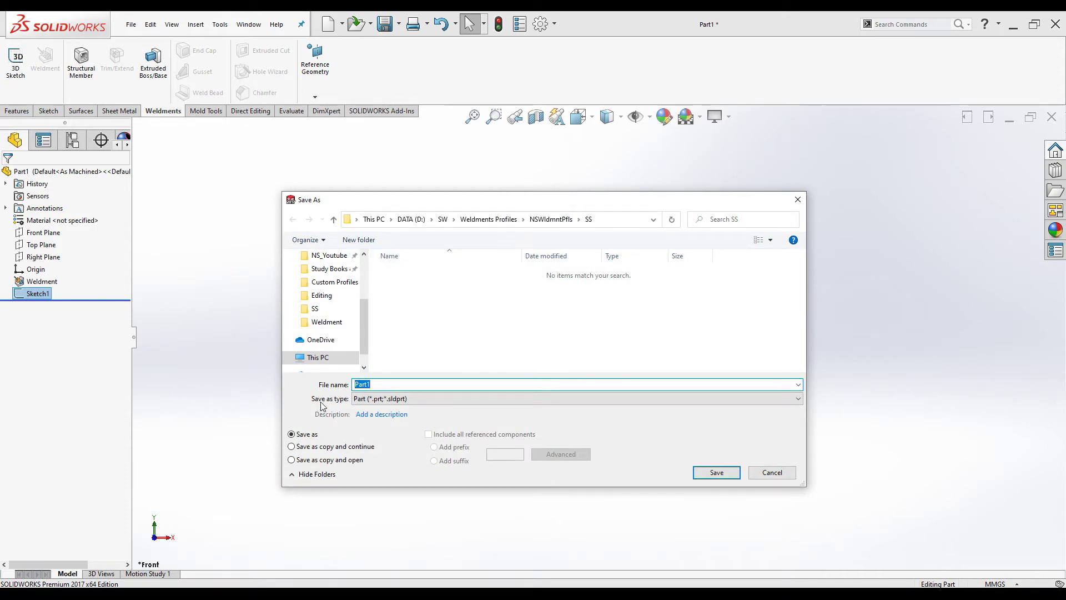
pyautogui.click(427, 400)
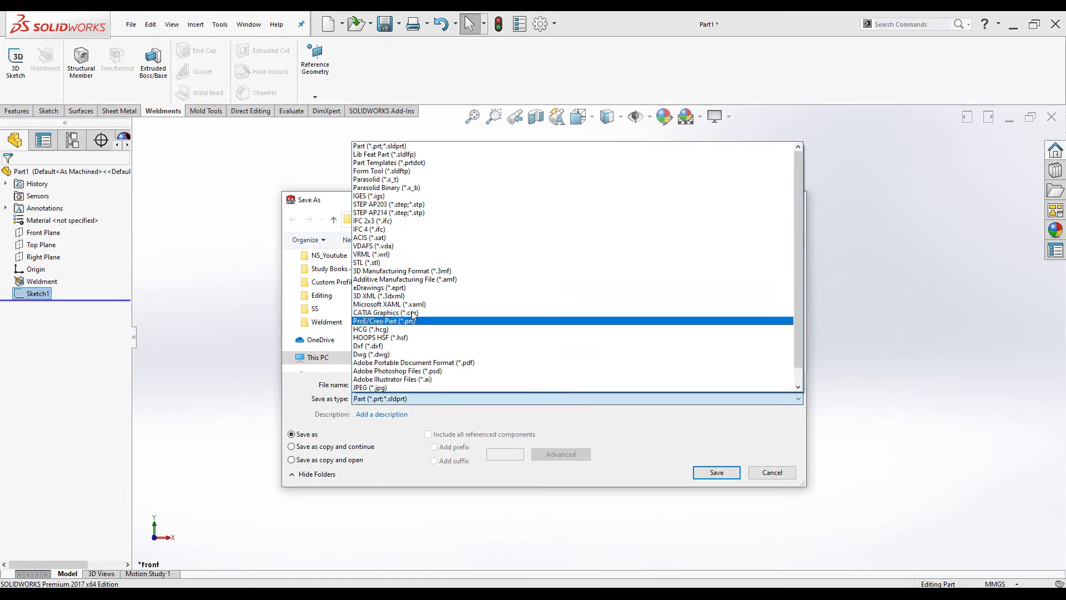
pyautogui.click(376, 154)
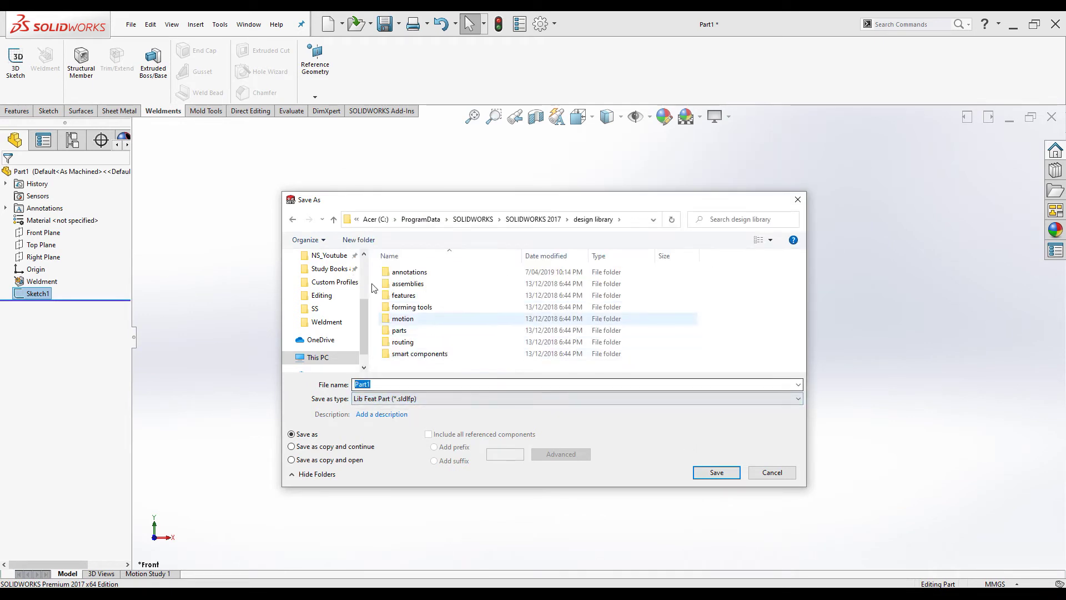
# Create a folder named "Cus Profile Home" on the Desktop and open it as the save location
pyautogui.scroll(1, 333, 311)
pyautogui.scroll(2, 333, 294)
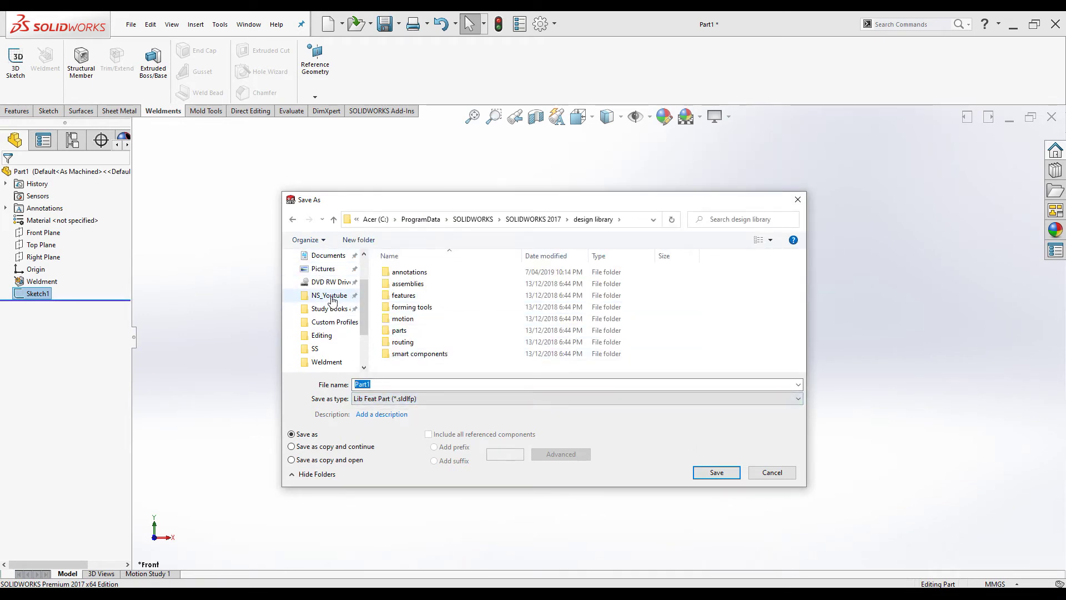
pyautogui.click(325, 279)
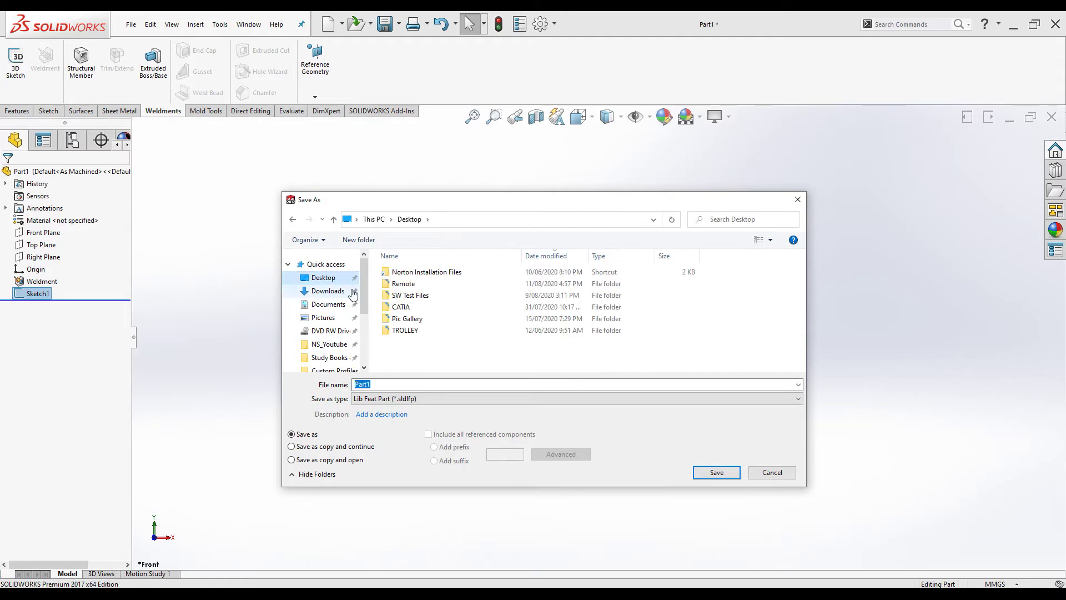
pyautogui.click(358, 239)
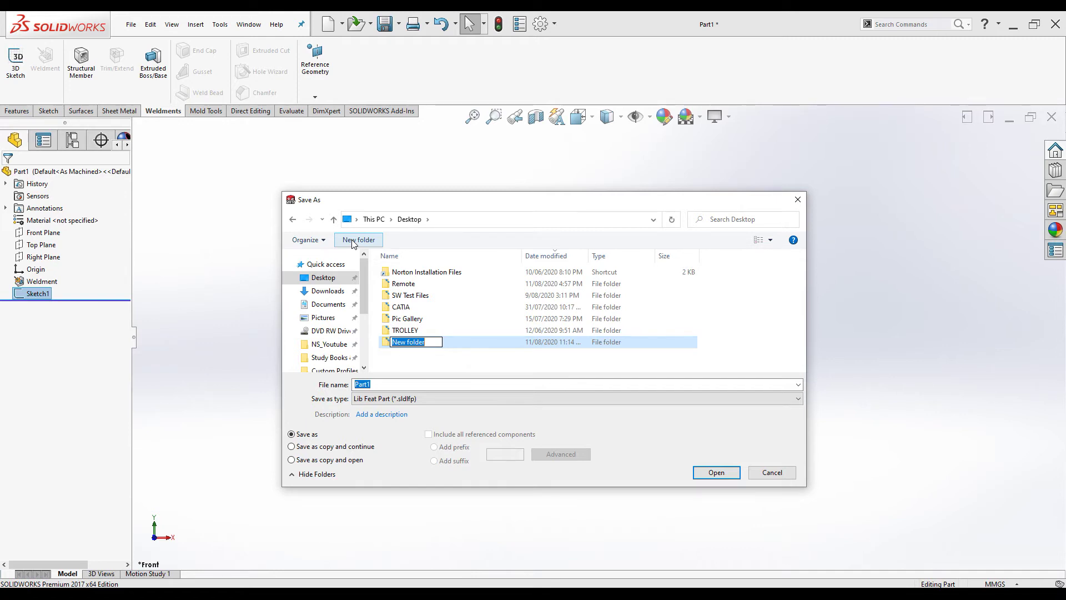
pyautogui.write('Cus')
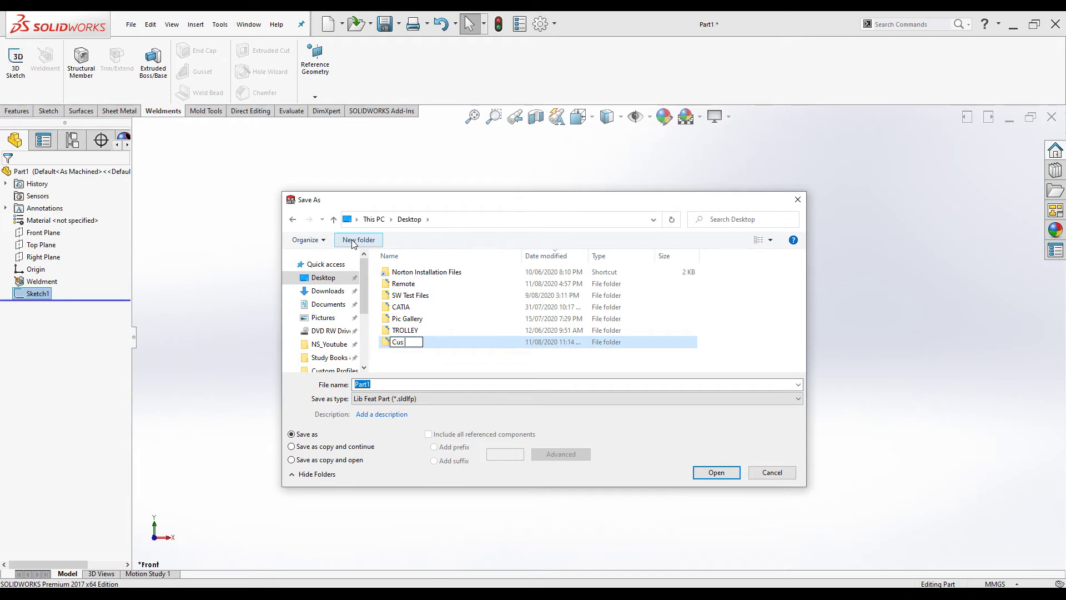
pyautogui.write(' Profile Home')
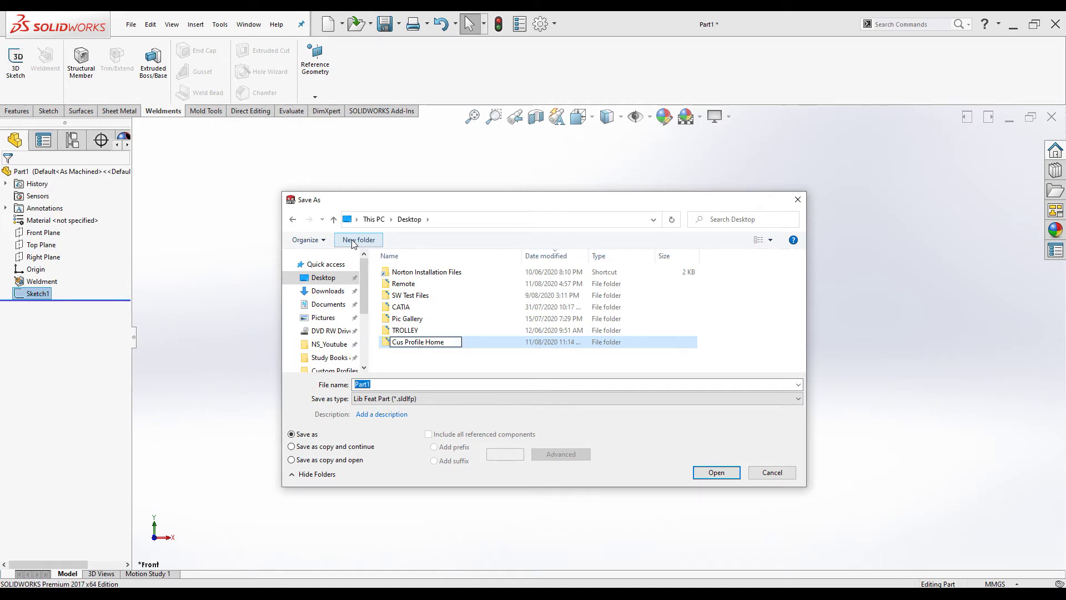
pyautogui.press('Return')
pyautogui.press('Return')
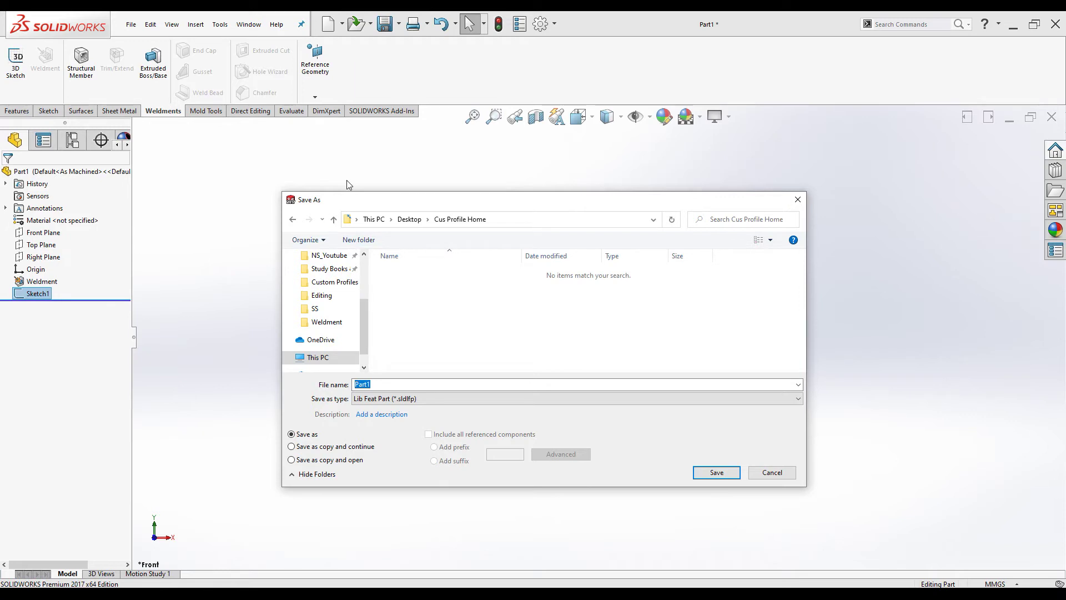
# Create a subfolder named "Cus Profile STD" inside Cus Profile Home and open it
pyautogui.click(359, 239)
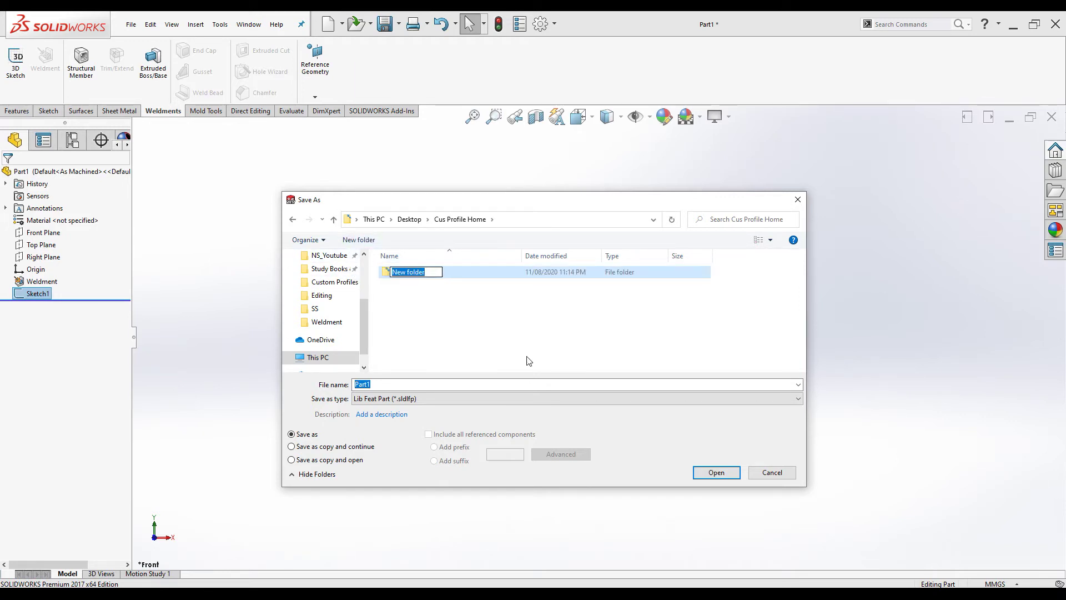
pyautogui.write('Cus Profile STD')
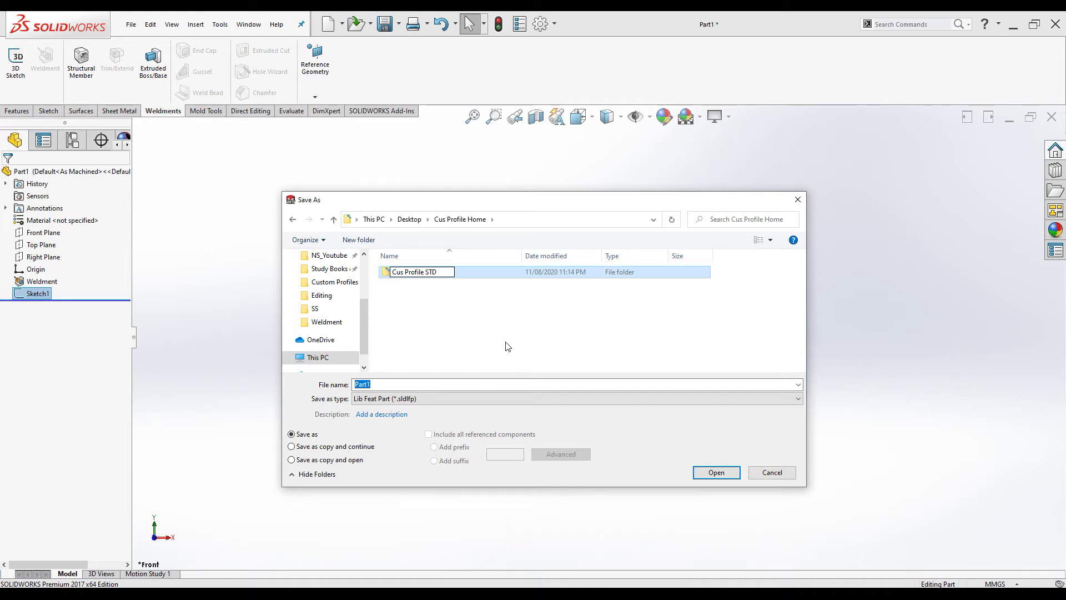
pyautogui.click(371, 282)
pyautogui.doubleClick(389, 273)
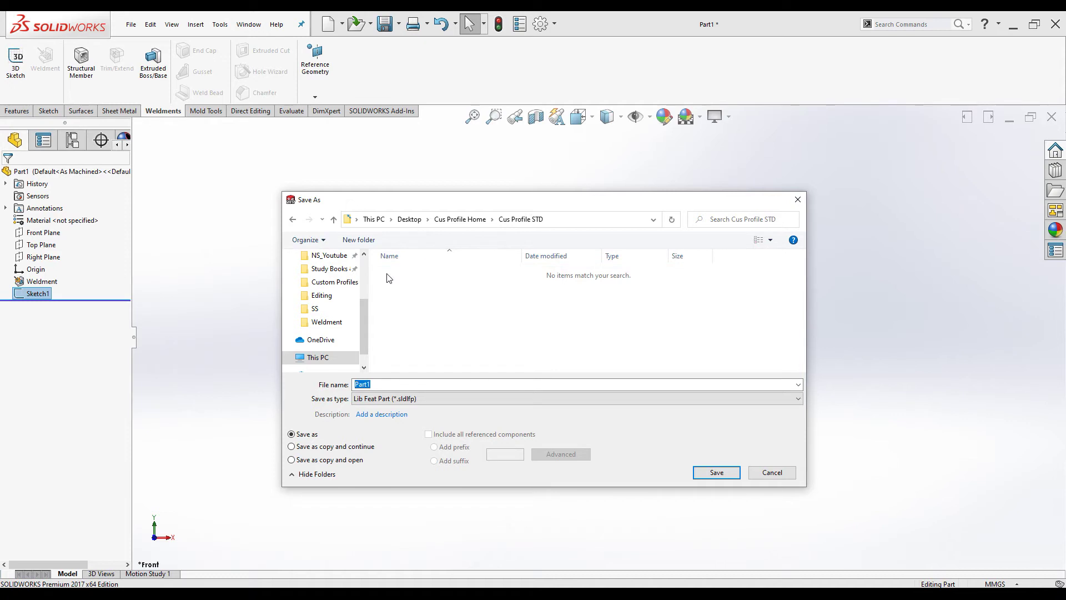
# Create a subfolder named "Cus Profile Type" inside Cus Profile STD and open it
pyautogui.click(363, 240)
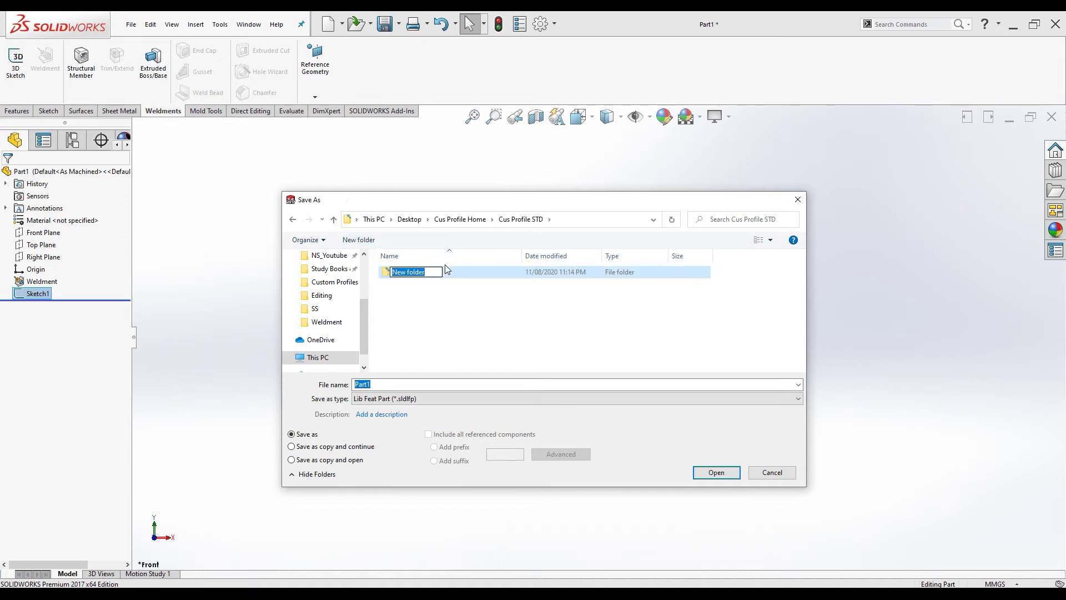
pyautogui.write('Cus Profile Type')
pyautogui.click(390, 276)
pyautogui.doubleClick(389, 276)
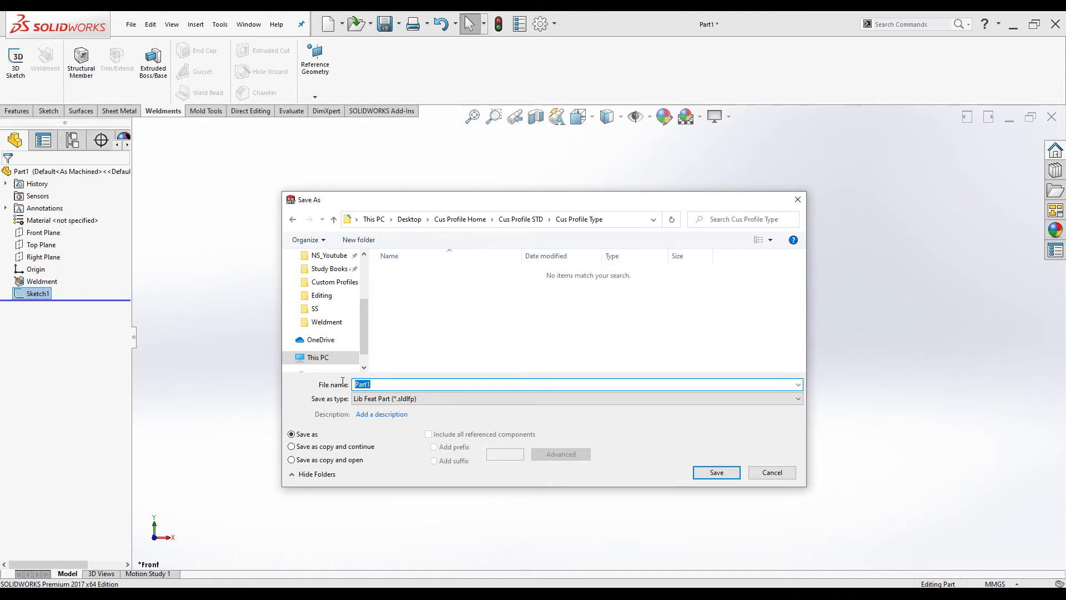
# Save the profile as "25.4x25.4x1.2 SHS", accepting a simplified library feature part without unrelated features
pyautogui.write('25.4x25.4x1.2 SHS')
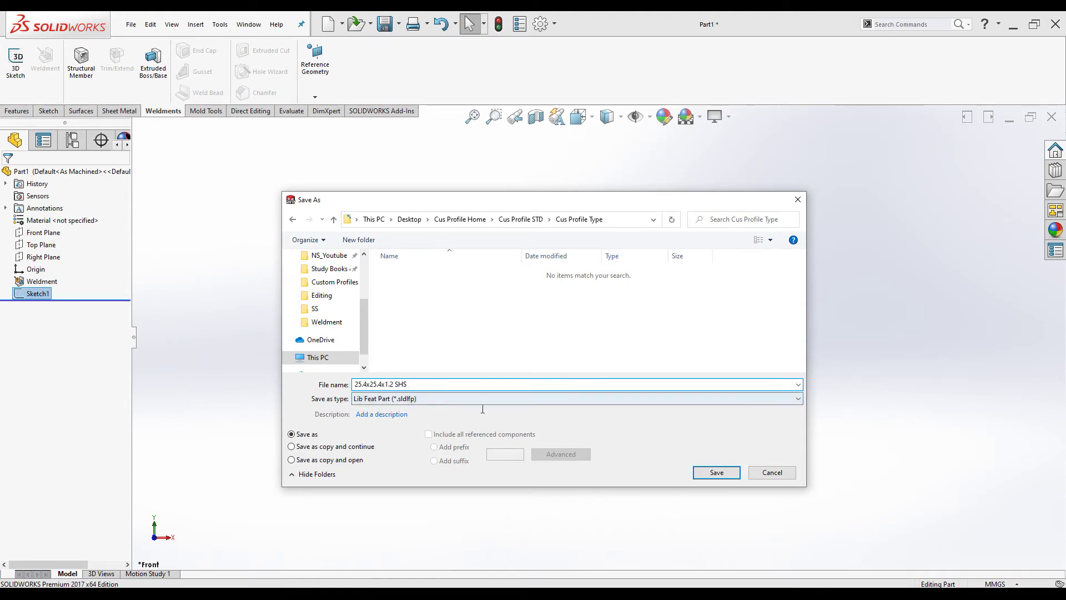
pyautogui.click(725, 477)
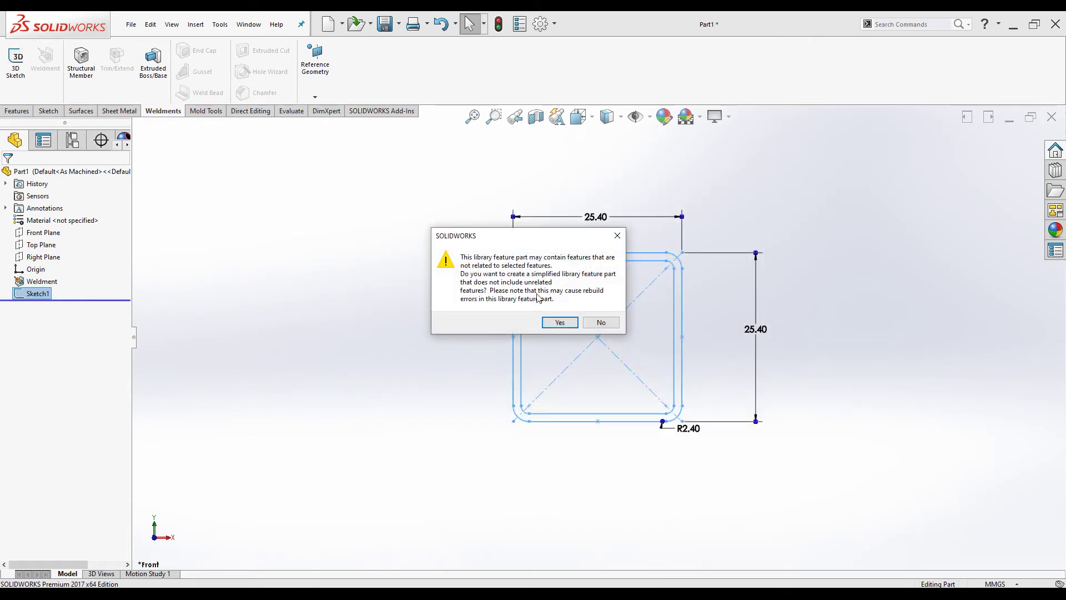
pyautogui.click(560, 322)
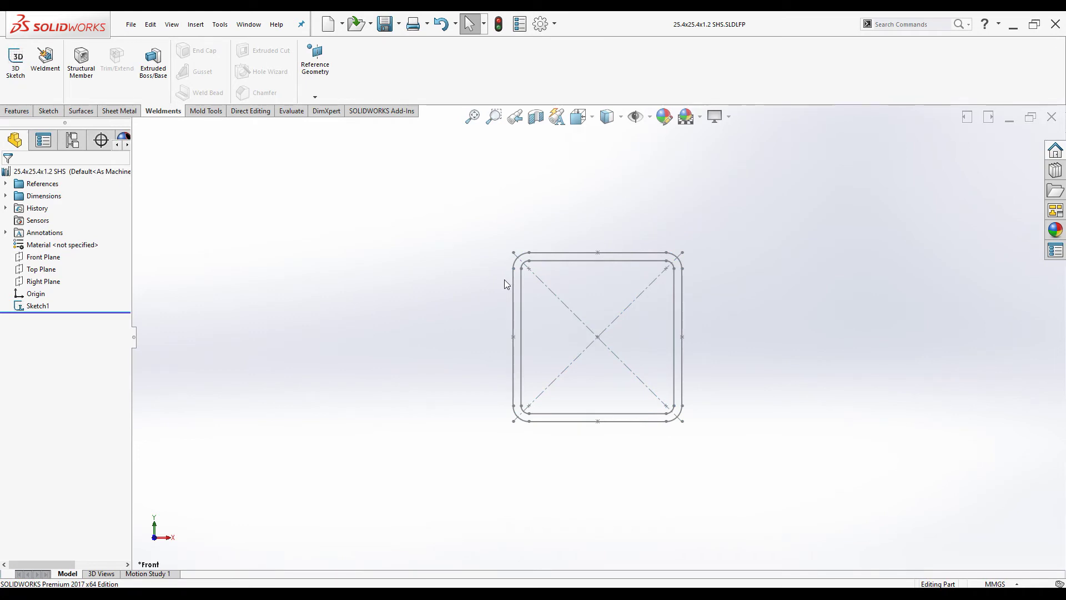
pyautogui.click(598, 253)
# Show the Weldment Profiles folder list in the system options' file locations
pyautogui.click(554, 27)
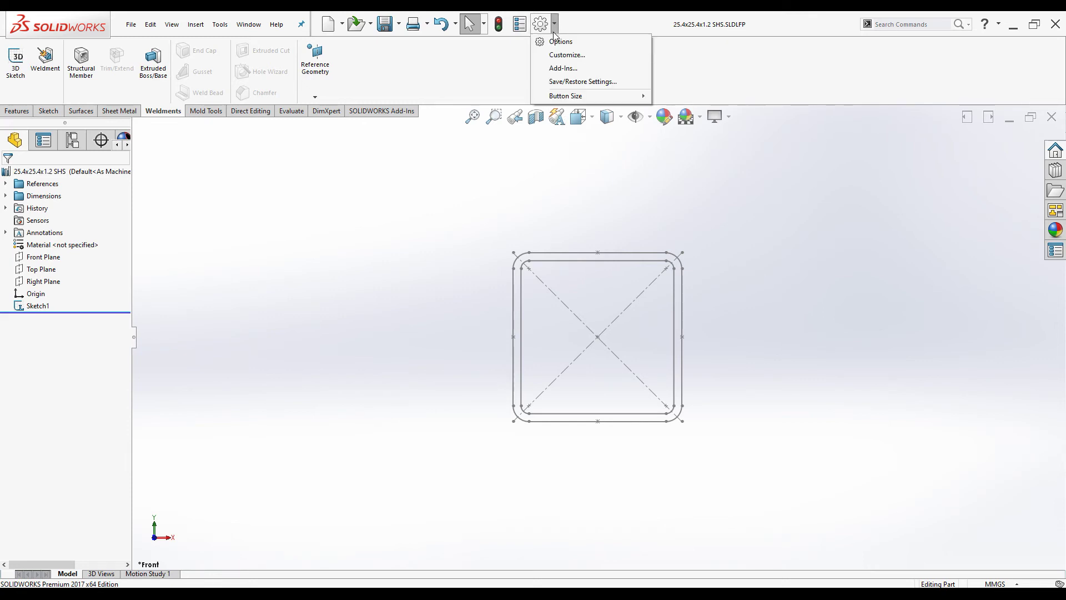
pyautogui.click(555, 41)
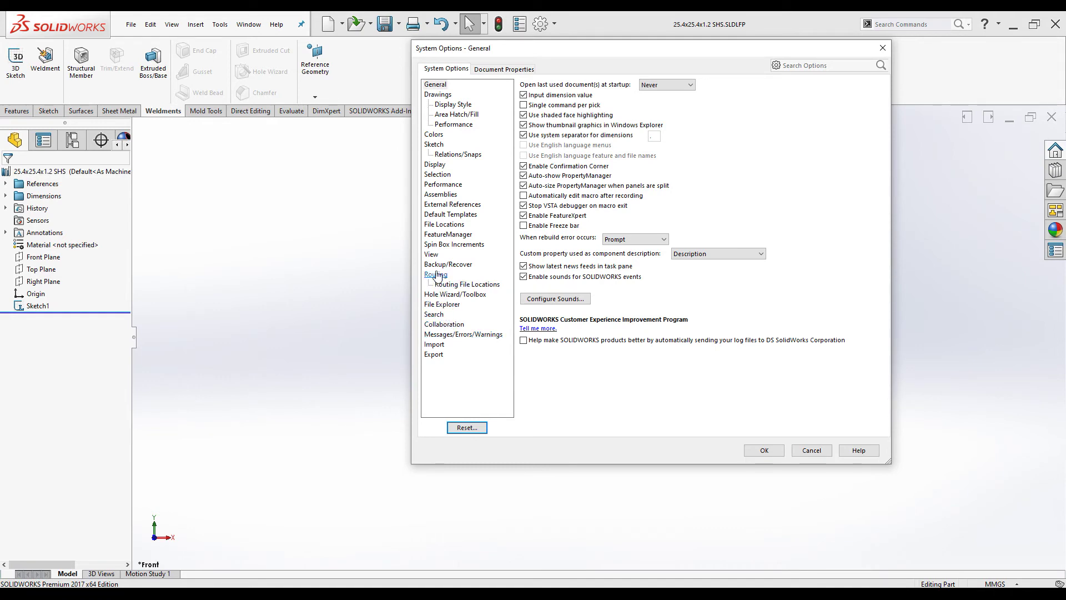
pyautogui.click(444, 224)
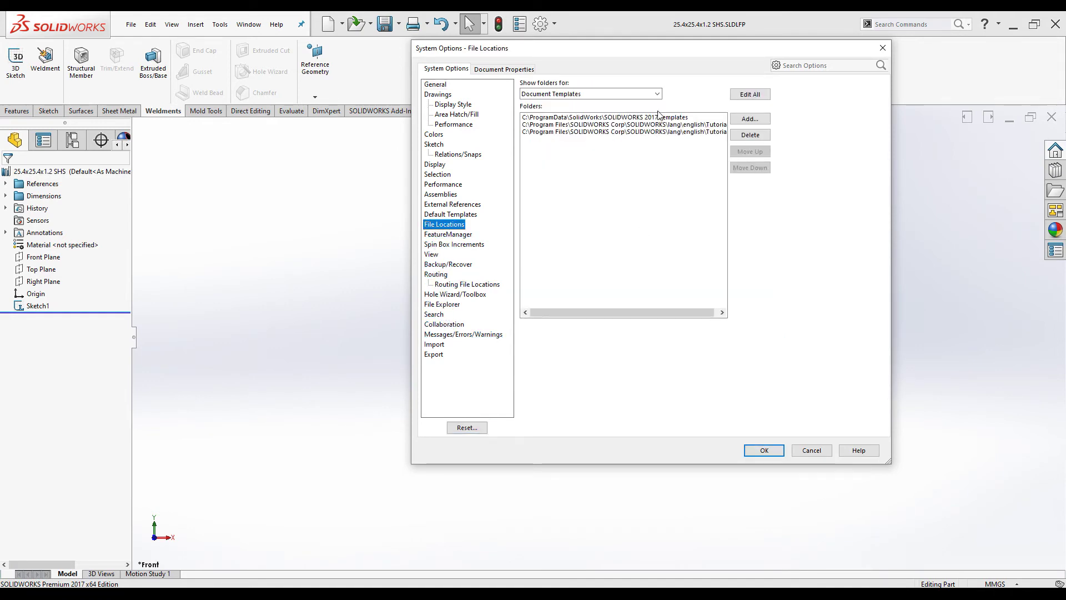
pyautogui.click(657, 94)
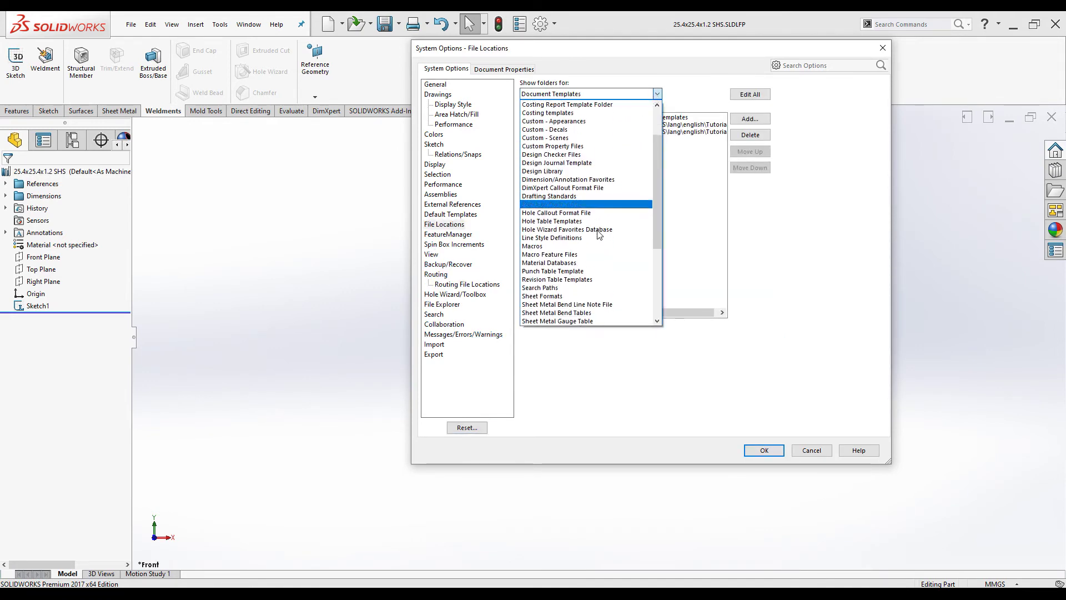
pyautogui.scroll(-7, 583, 222)
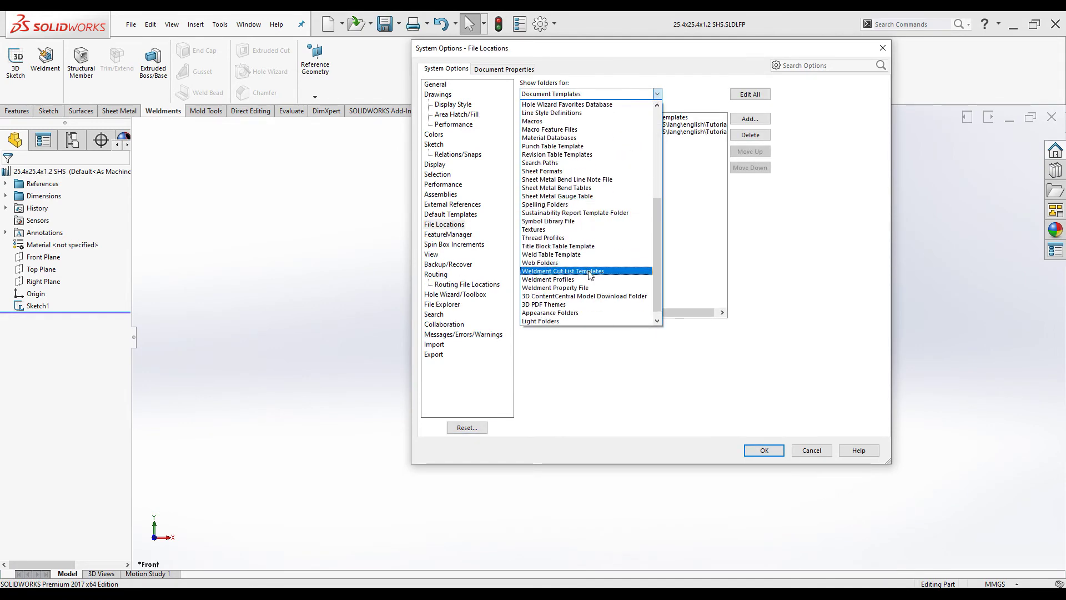
pyautogui.click(555, 279)
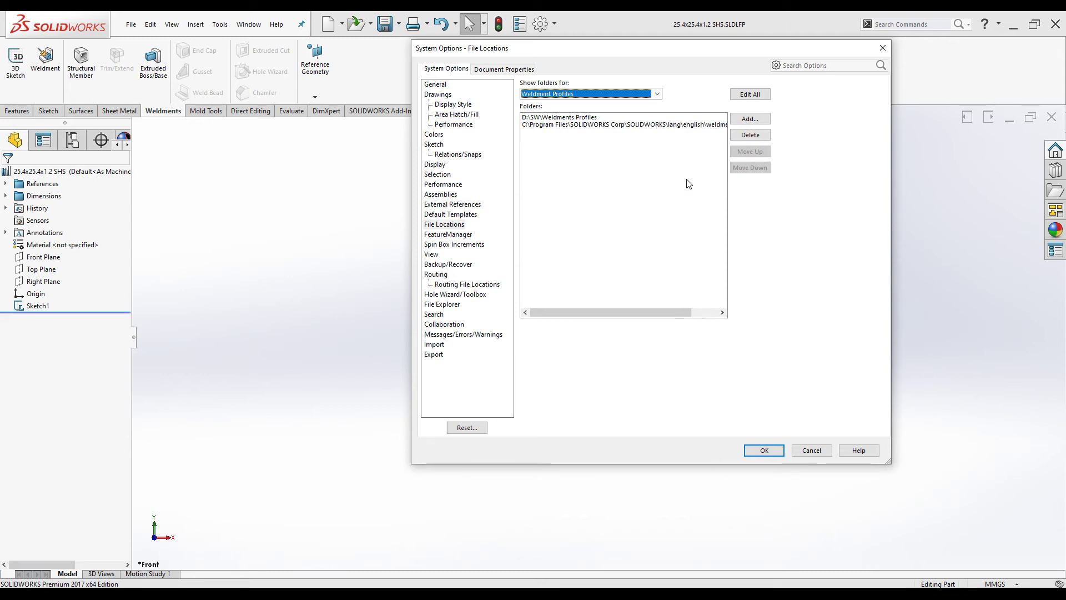
# Add the Desktop folder "Cus Profile Home" to the weldment profile locations and accept the search path change
pyautogui.click(750, 119)
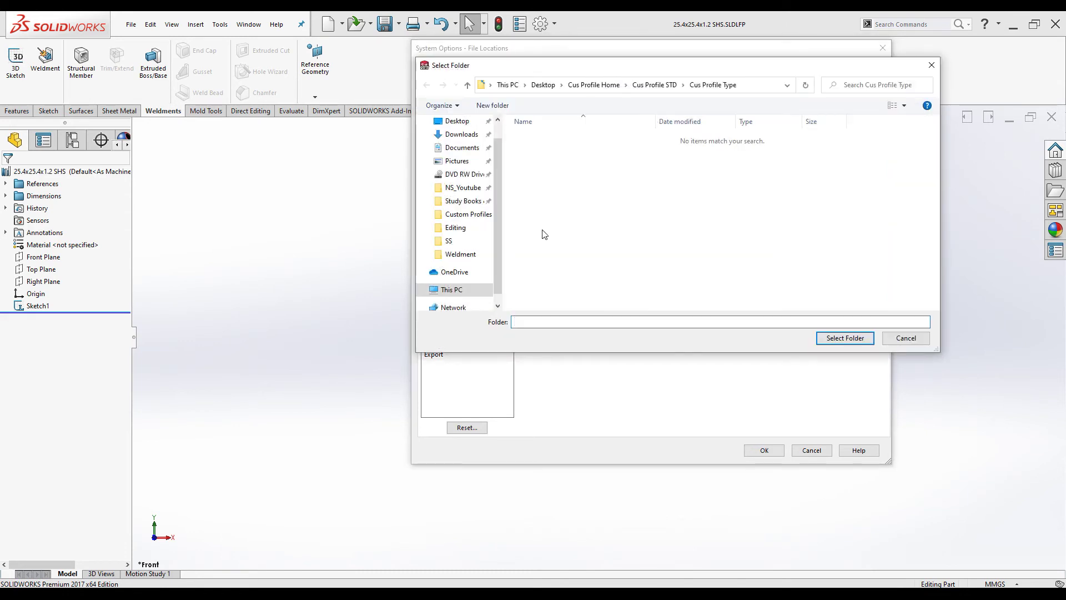
pyautogui.click(457, 121)
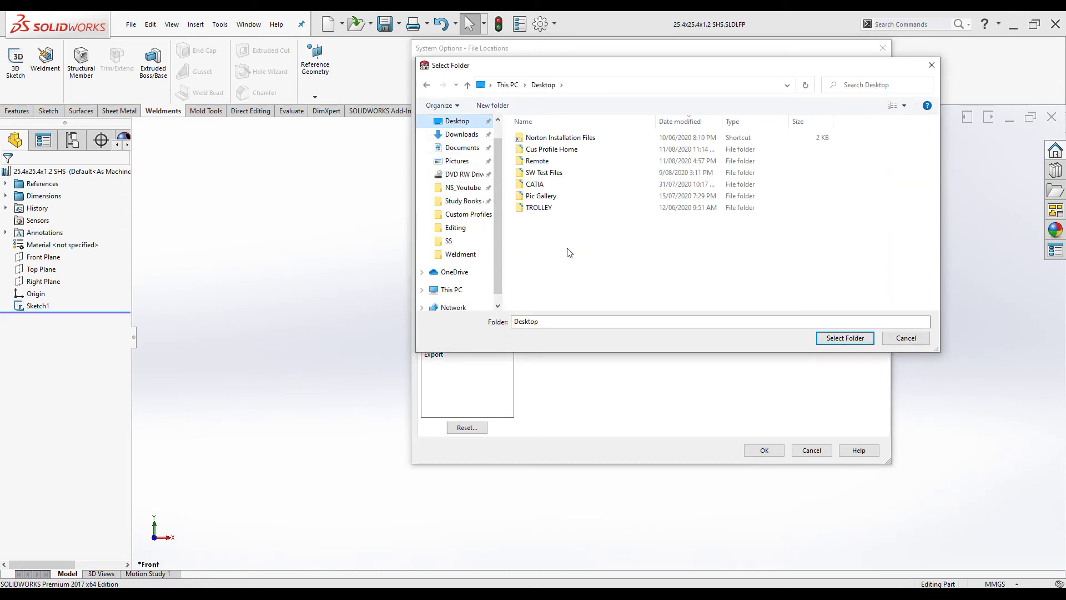
pyautogui.click(536, 150)
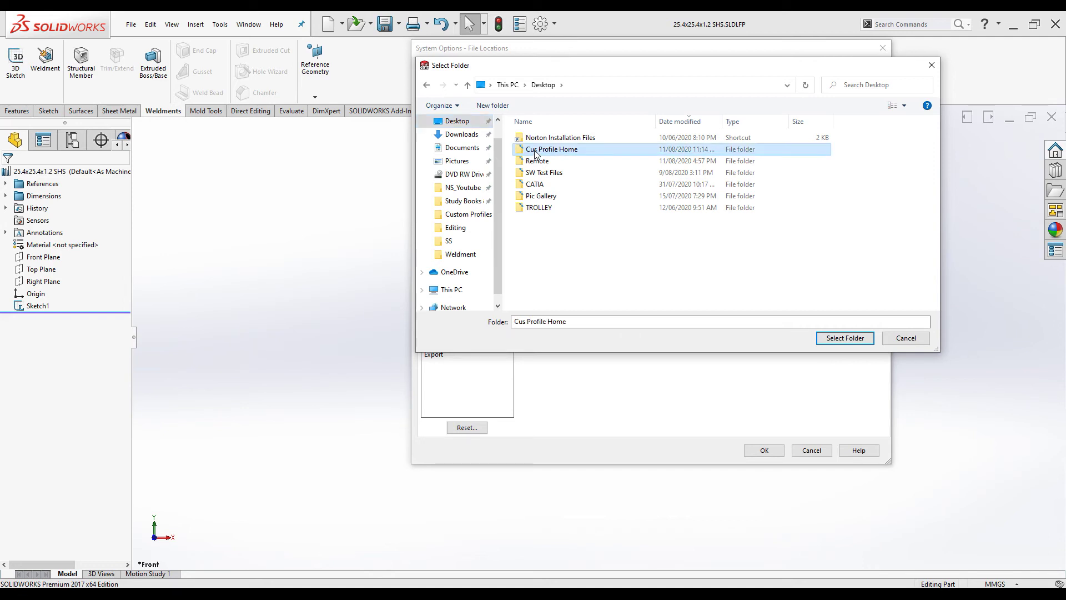
pyautogui.click(845, 338)
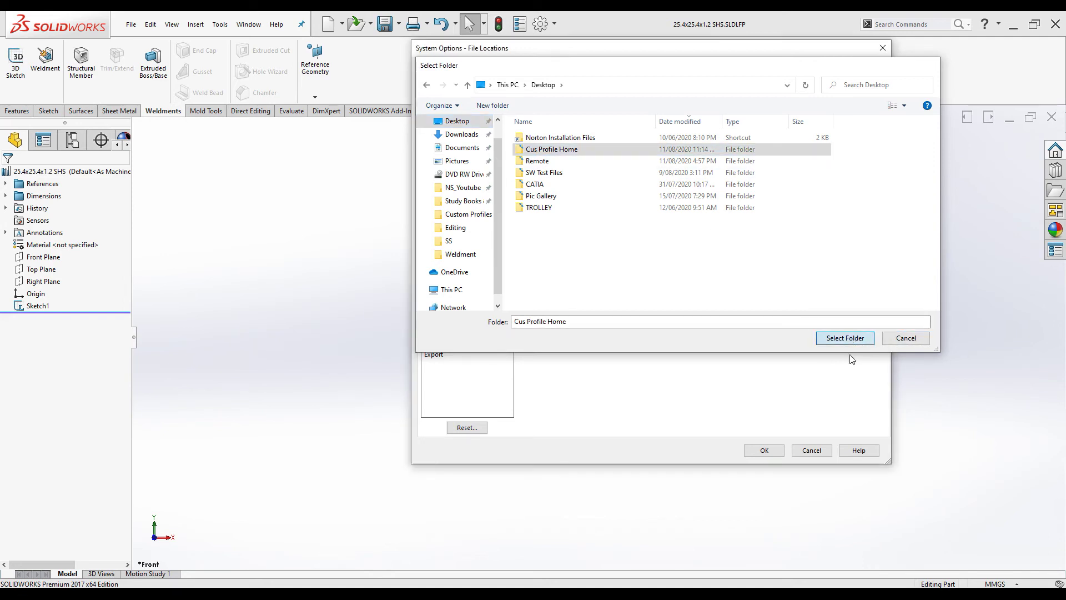
pyautogui.click(764, 450)
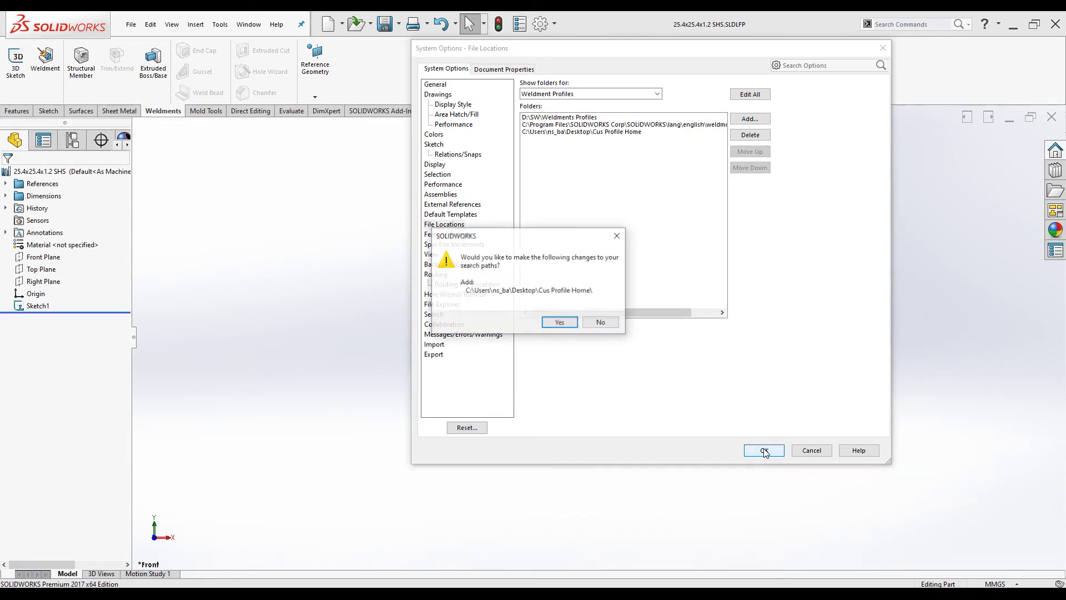
pyautogui.click(558, 323)
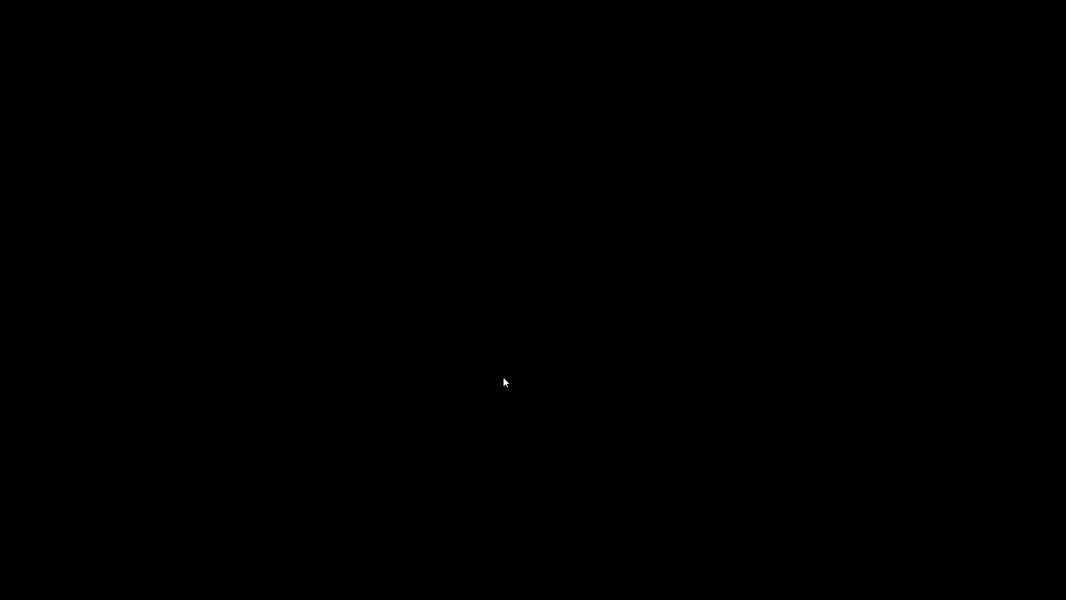
pyautogui.press('Return')
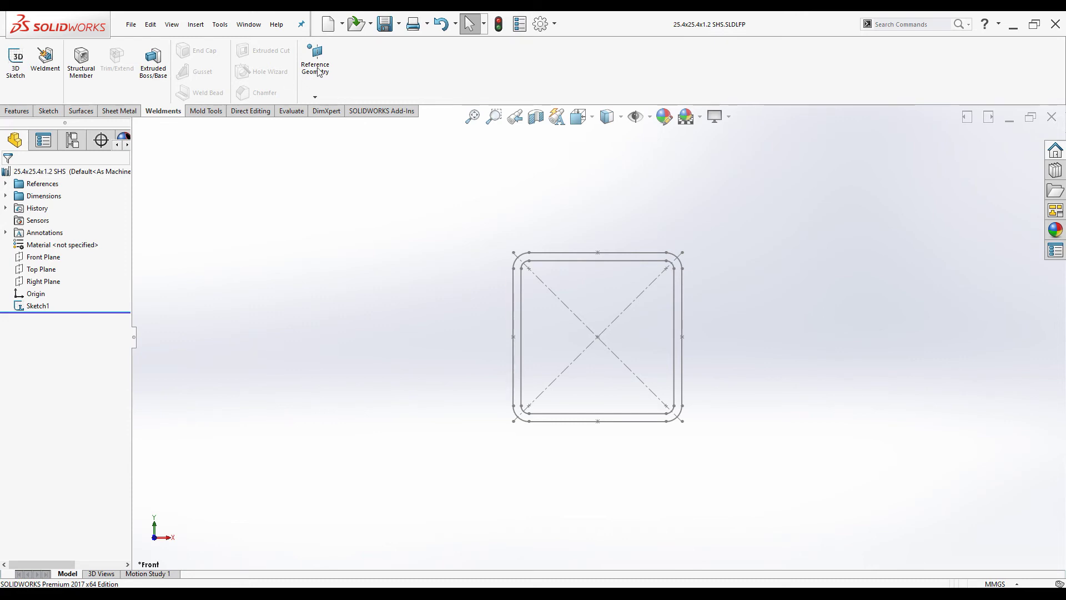
# Create a new document from the Part template
pyautogui.click(343, 26)
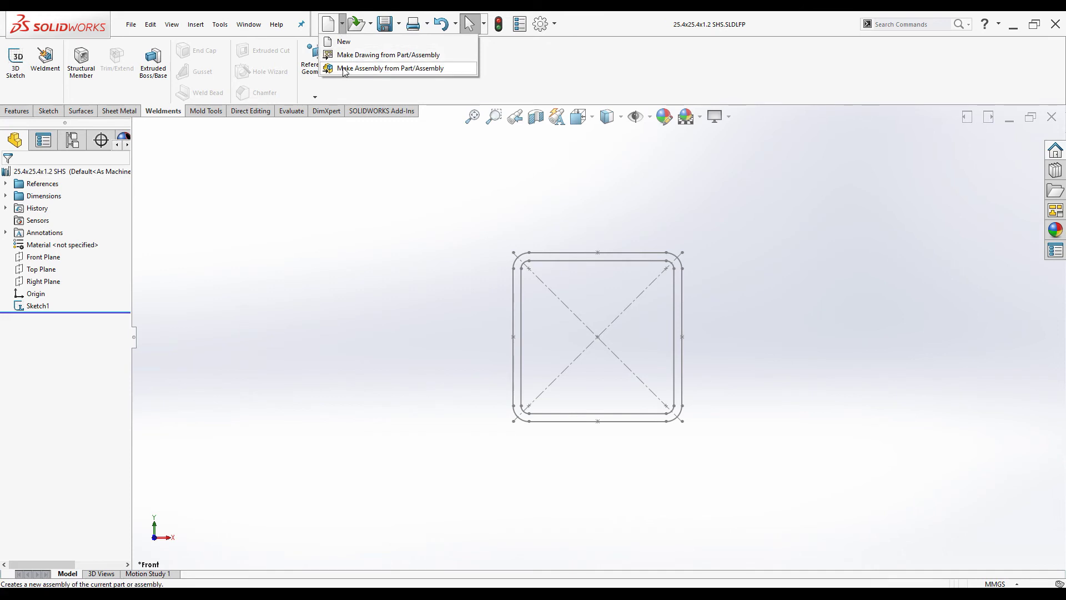
pyautogui.click(338, 41)
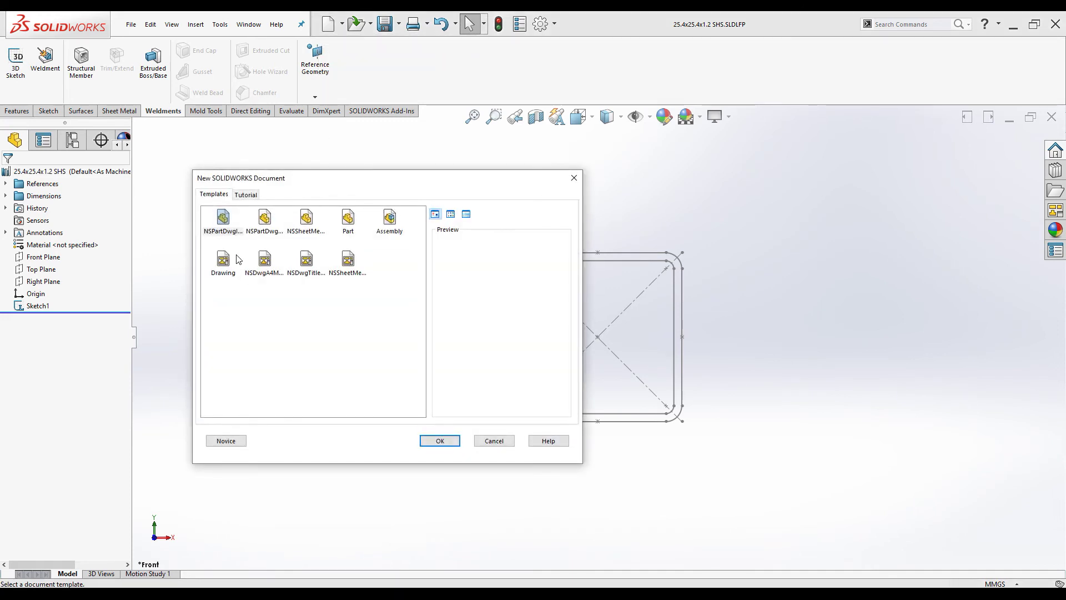
pyautogui.click(341, 221)
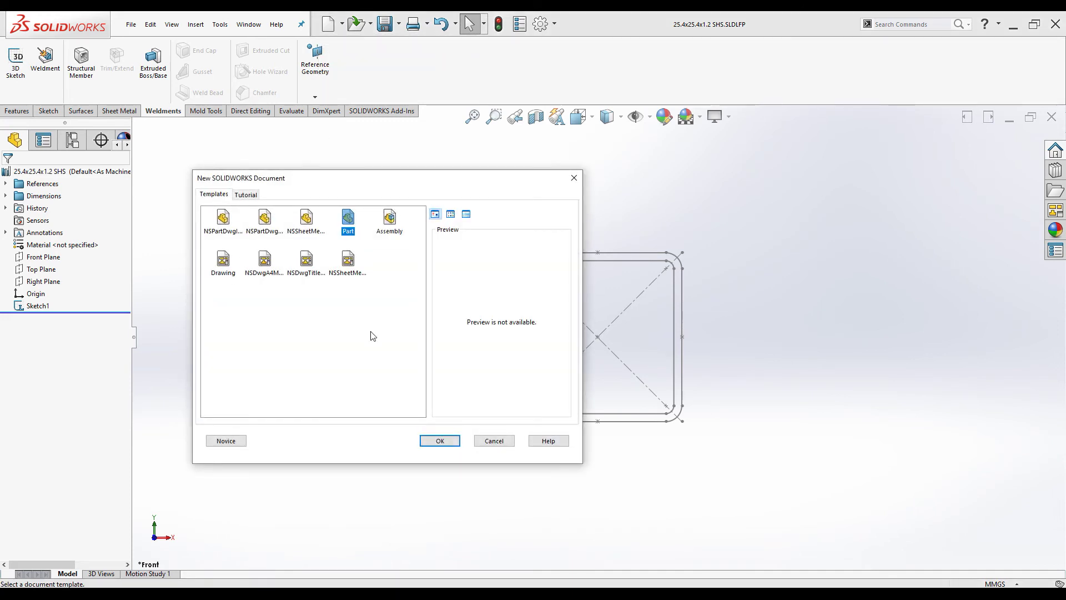
pyautogui.click(441, 445)
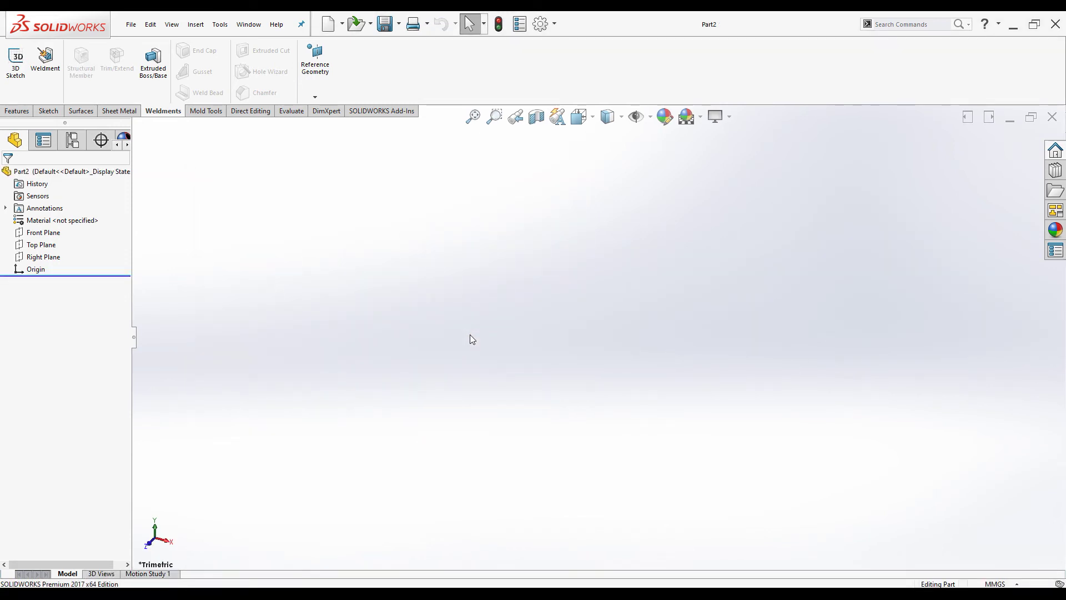
# Sketch a center rectangle about 317 by 168 mm on the Front Plane, centred on the origin
pyautogui.click(50, 234)
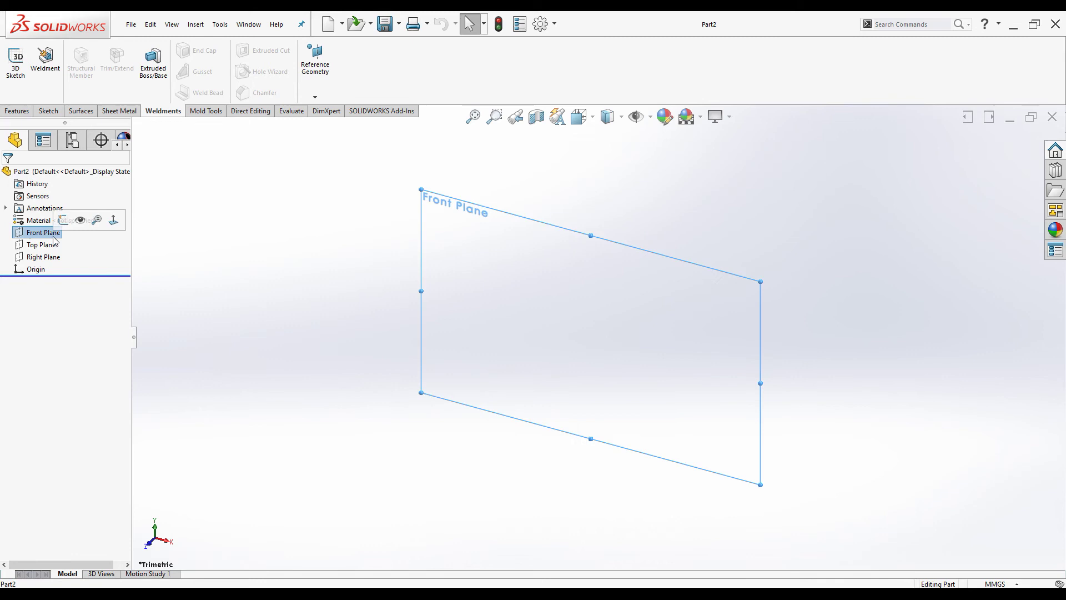
pyautogui.click(62, 222)
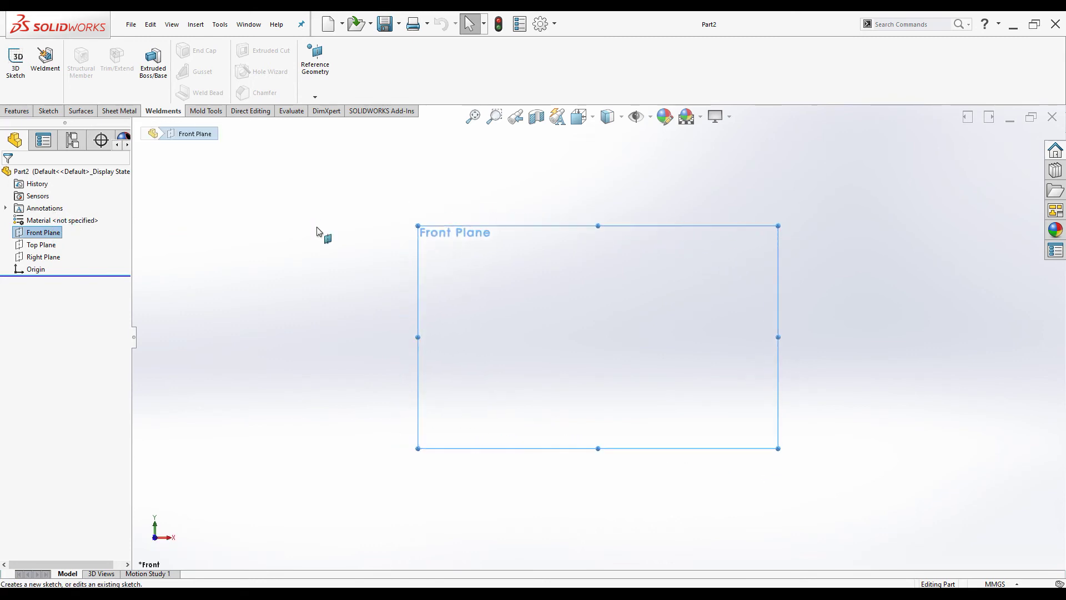
pyautogui.click(77, 71)
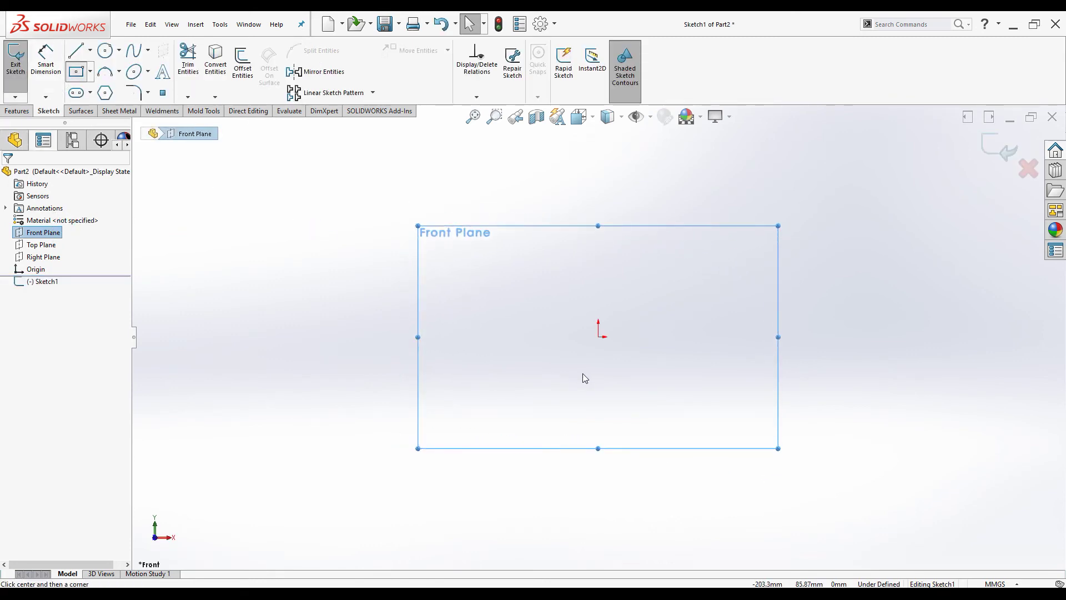
pyautogui.click(598, 336)
pyautogui.click(278, 167)
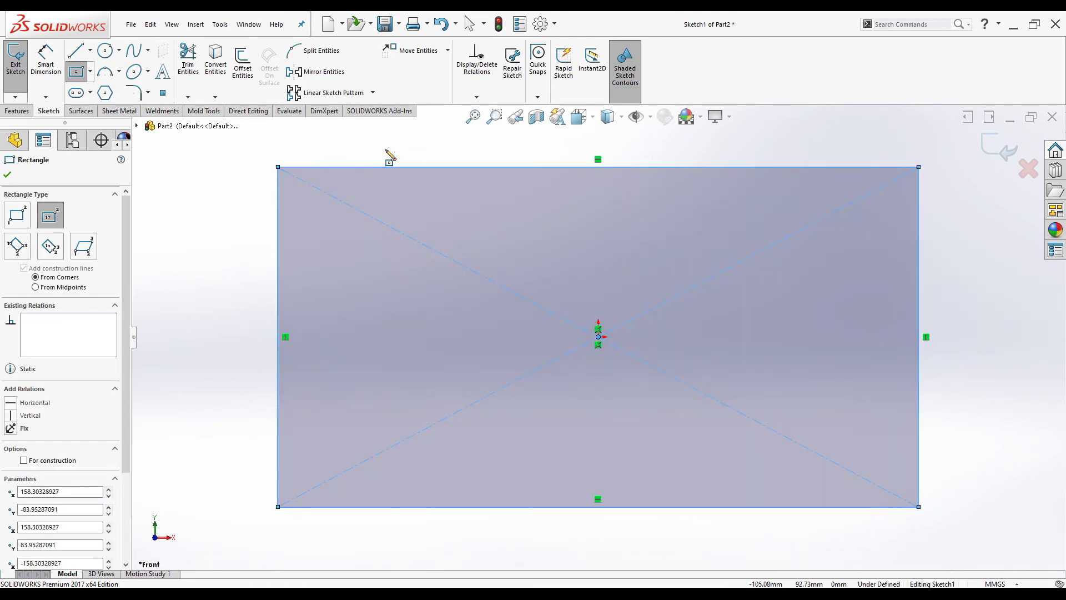
# Dimension the rectangle 300 mm wide and 150 mm high, and exit the sketch
pyautogui.moveTo(384, 149); pyautogui.dragTo(399, 119, button='right')
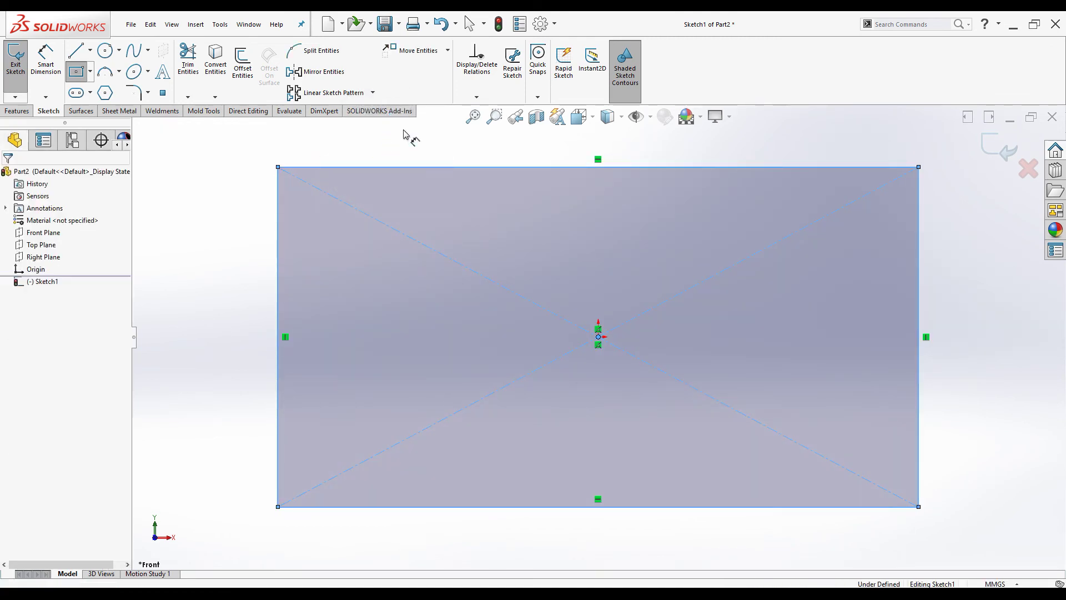
pyautogui.click(457, 167)
pyautogui.click(547, 151)
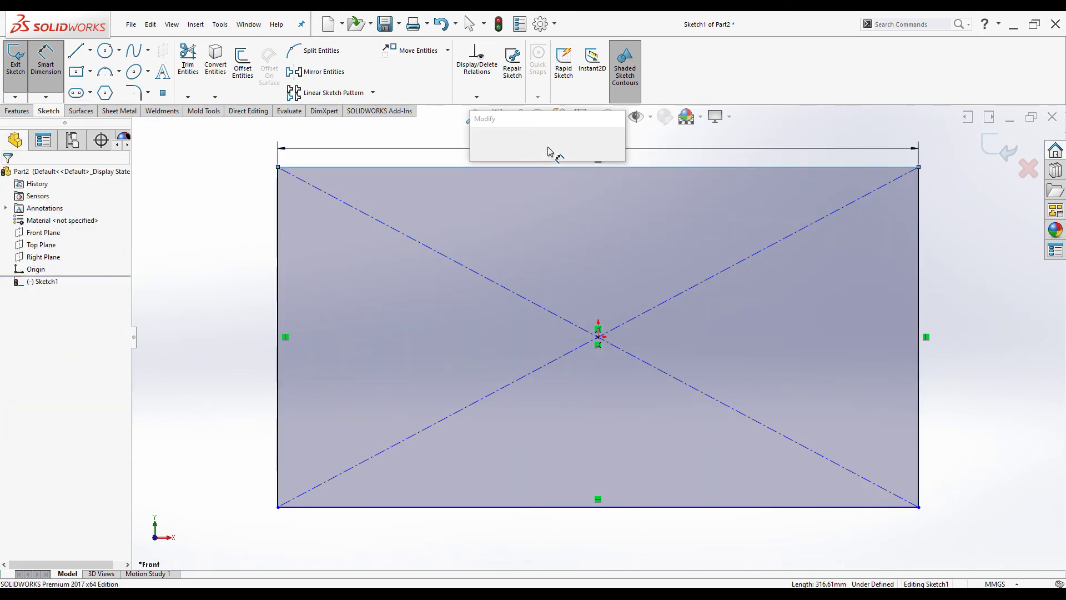
pyautogui.write('300')
pyautogui.press('Return')
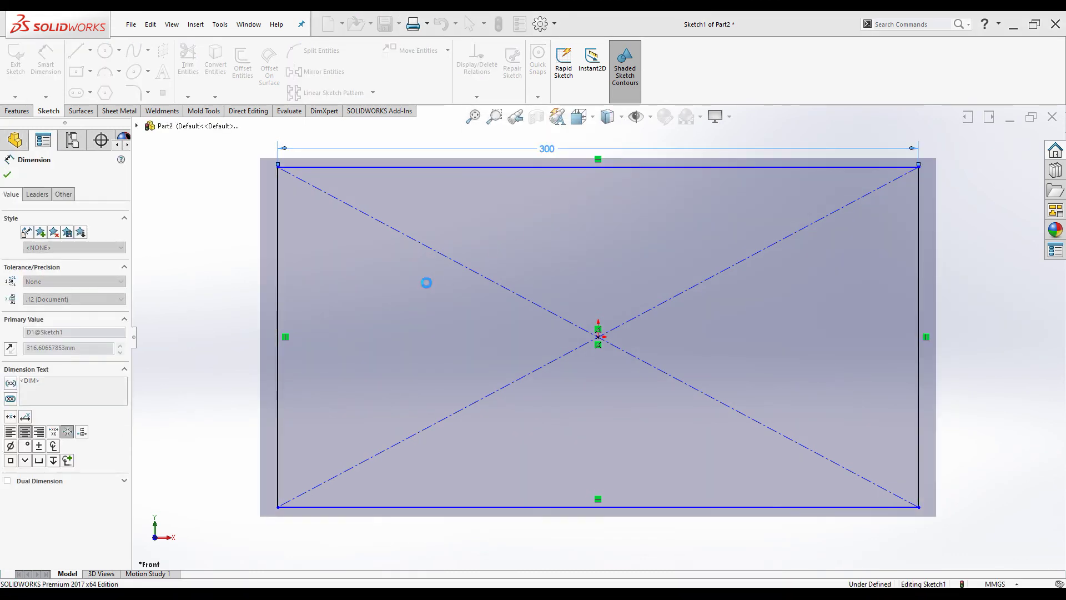
pyautogui.click(278, 275)
pyautogui.click(228, 293)
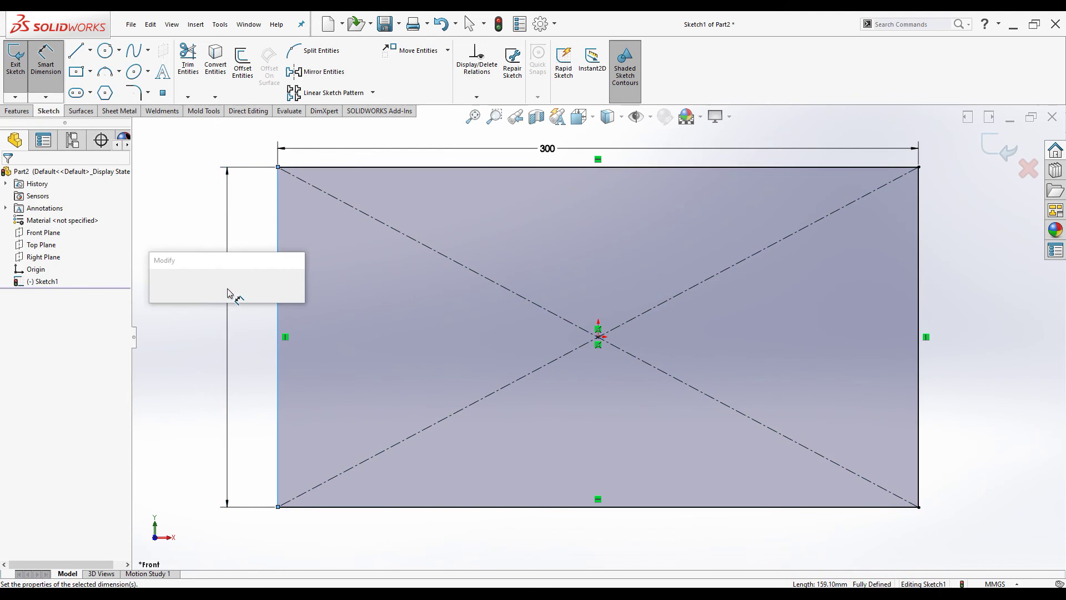
pyautogui.write('150')
pyautogui.press('Return')
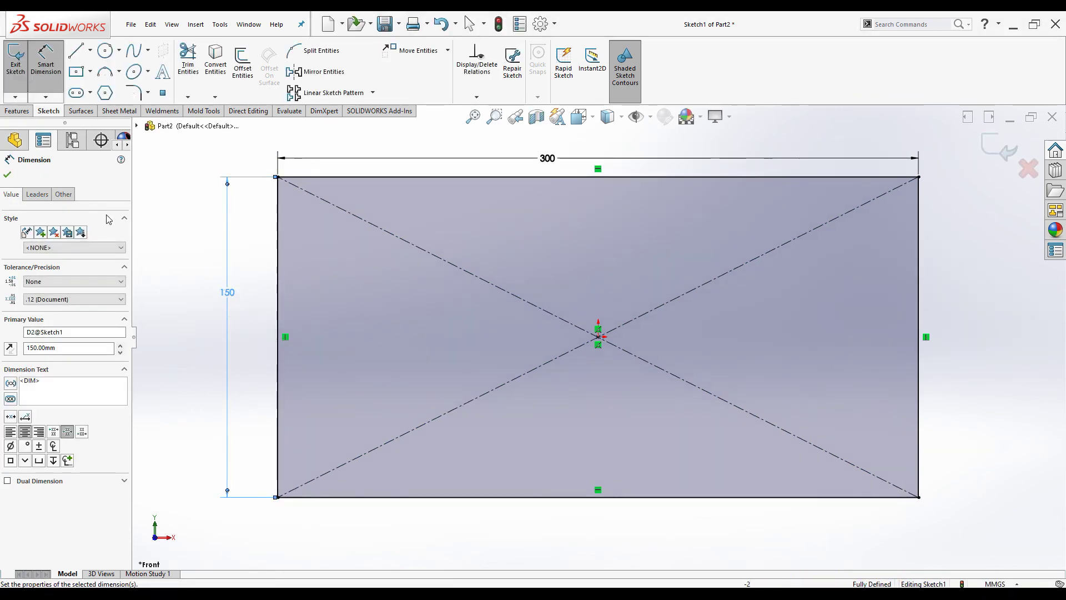
pyautogui.click(7, 175)
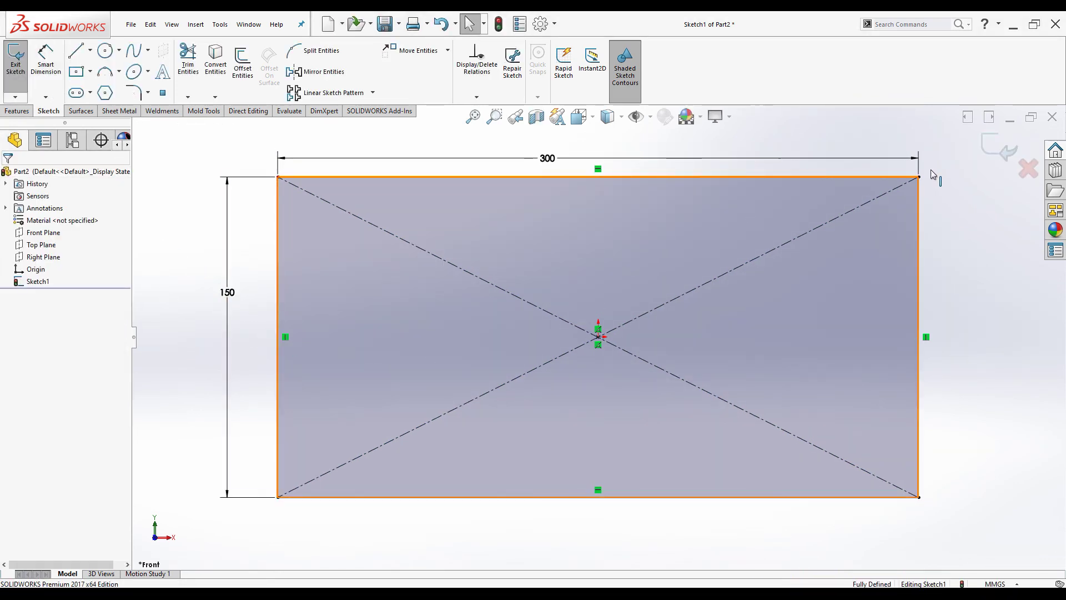
pyautogui.click(1000, 147)
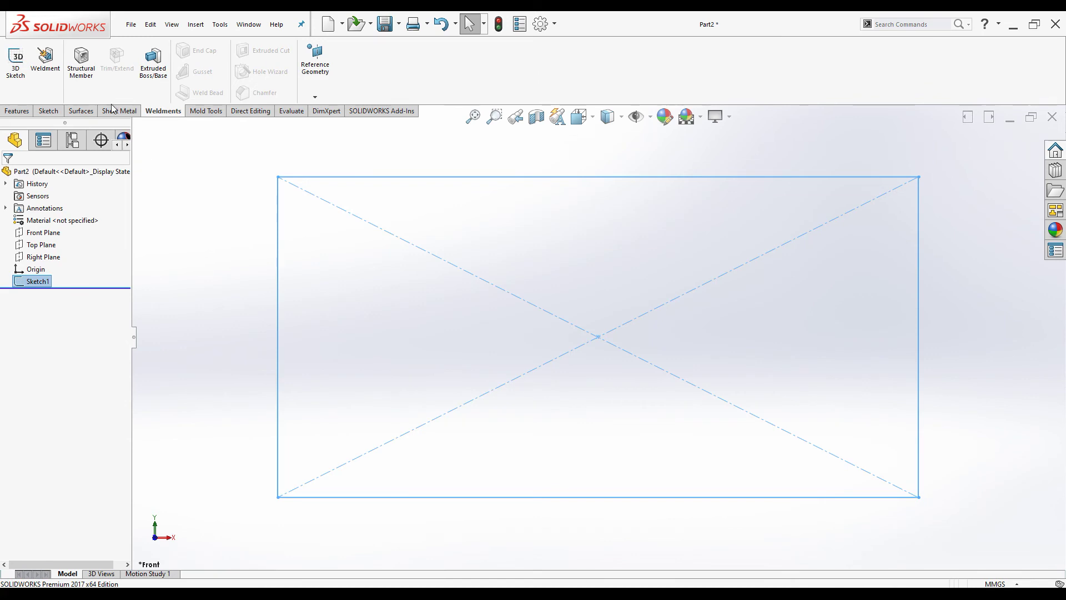
# Start a structural member with standard Cus Profile STD, type Cus Profile Type and size 25.4x25.4x1.2 SHS
pyautogui.click(81, 62)
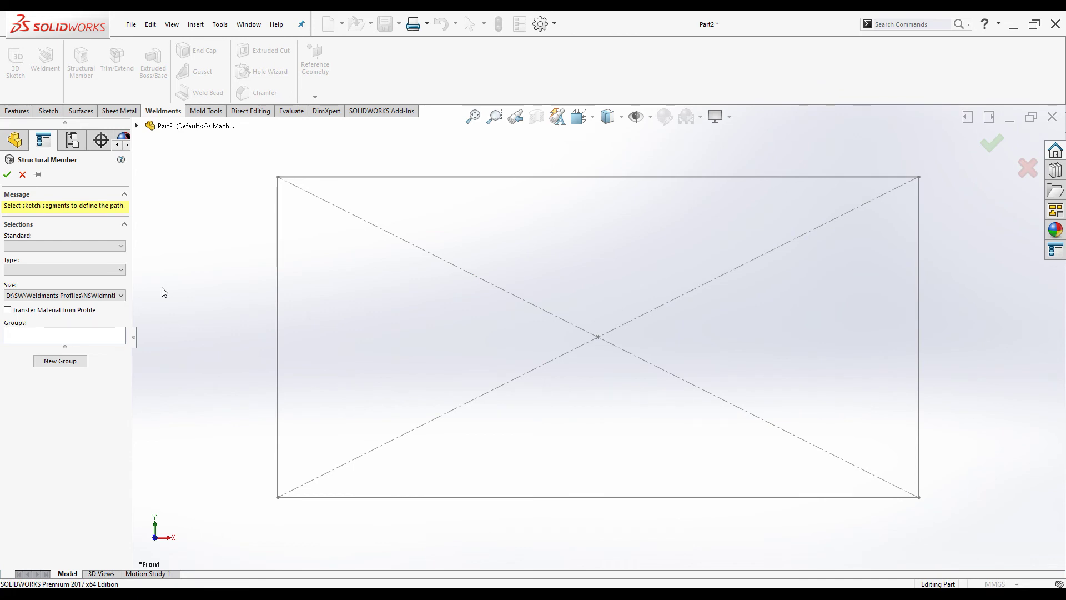
pyautogui.click(93, 251)
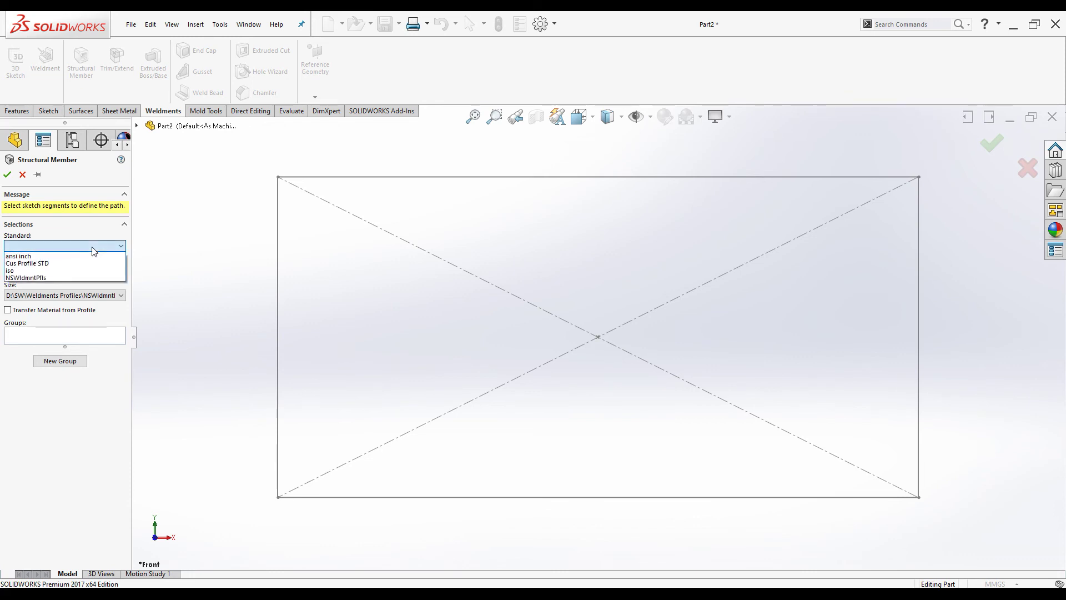
pyautogui.click(19, 264)
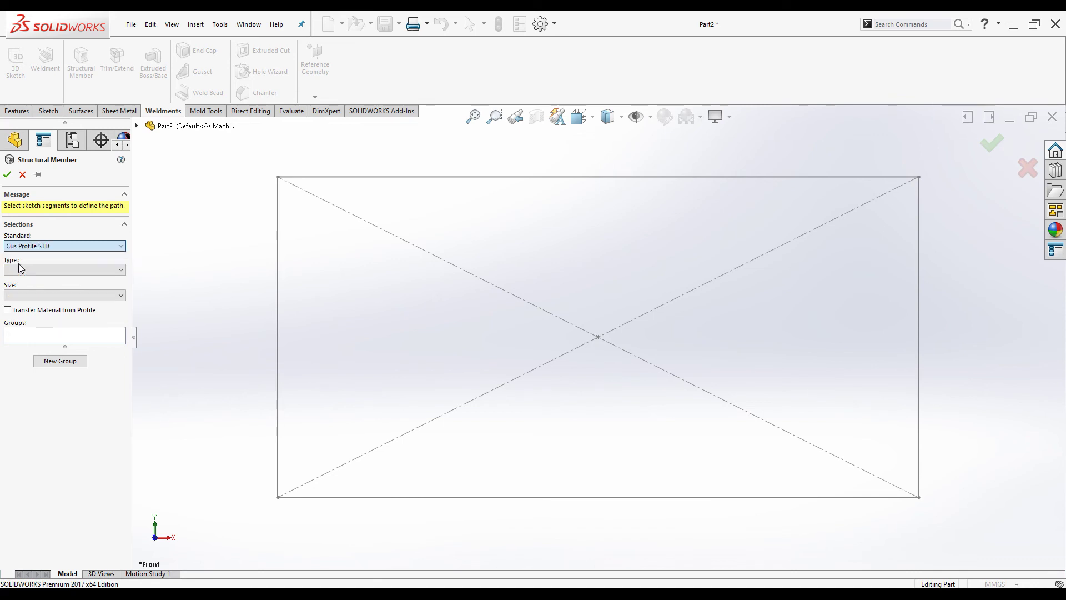
pyautogui.click(48, 274)
pyautogui.click(48, 281)
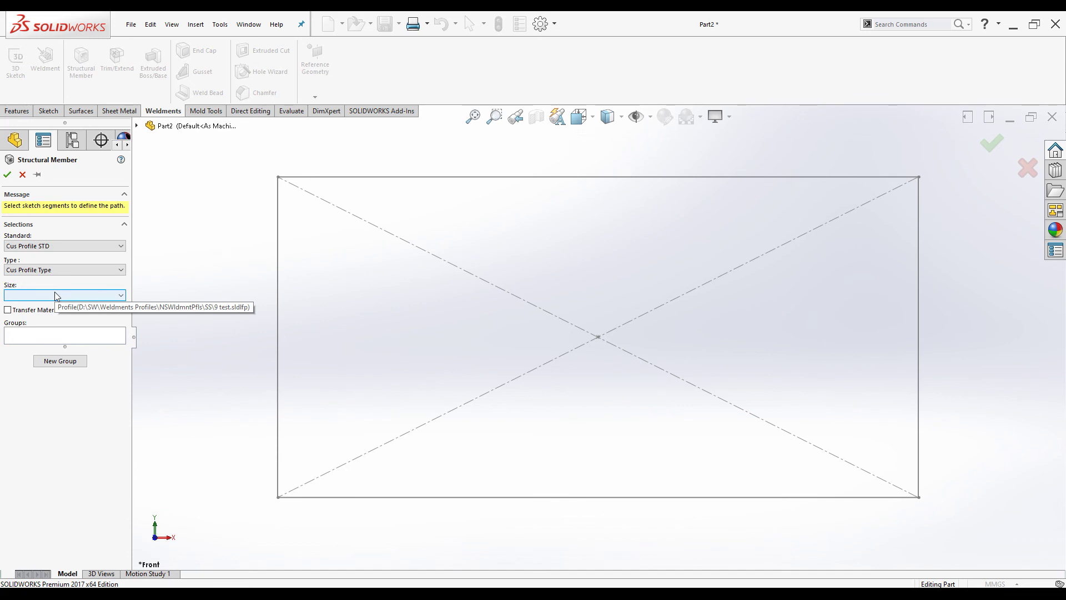
pyautogui.click(45, 296)
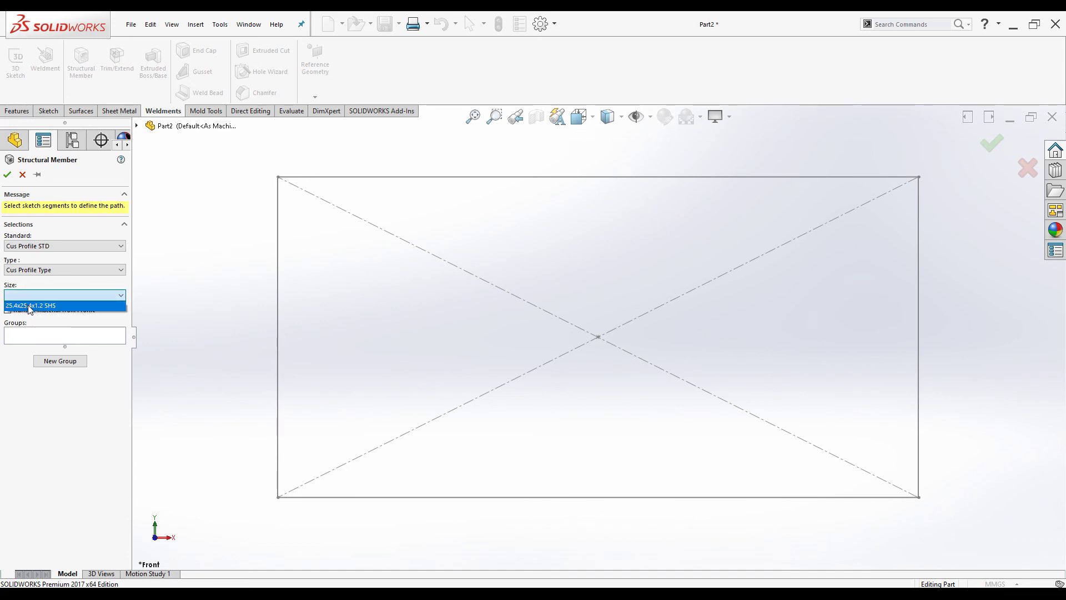
pyautogui.click(29, 305)
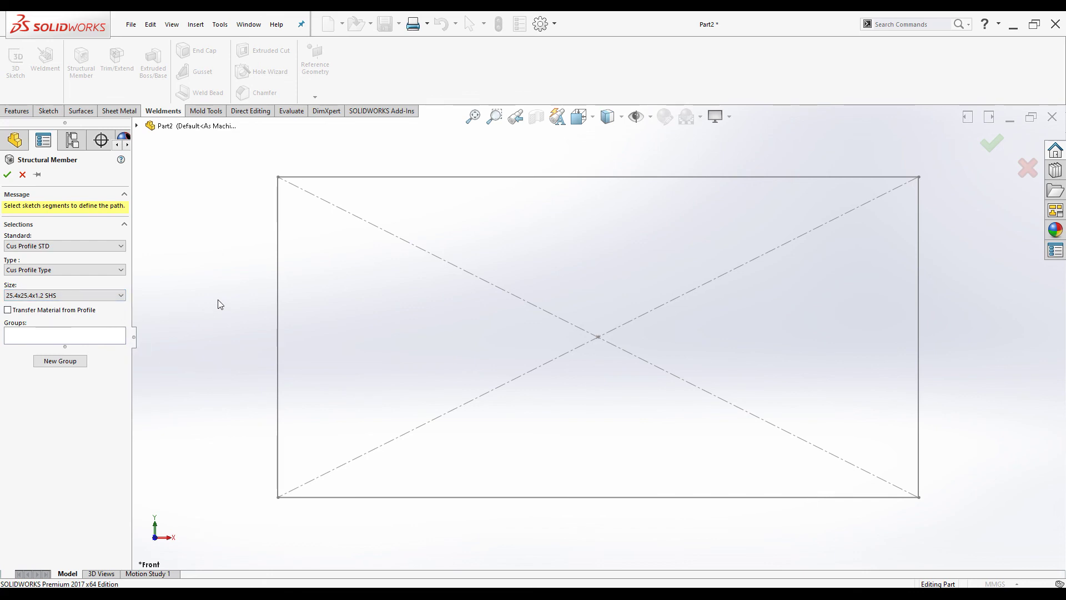
# Select all four sides of the rectangle as path segments in one group and create the mitred structural member frame
pyautogui.click(278, 304)
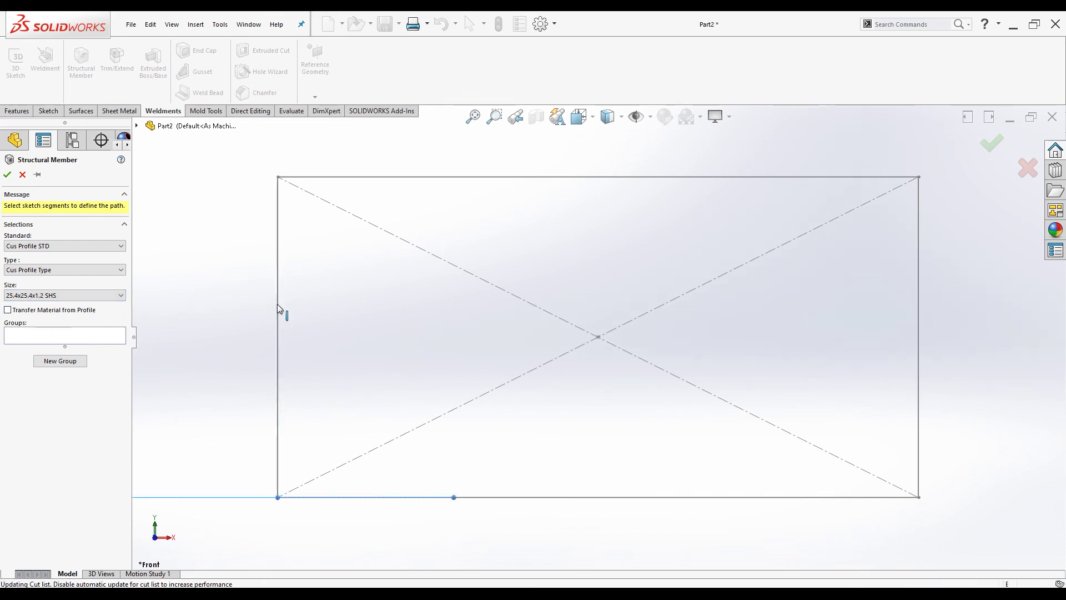
pyautogui.click(405, 177)
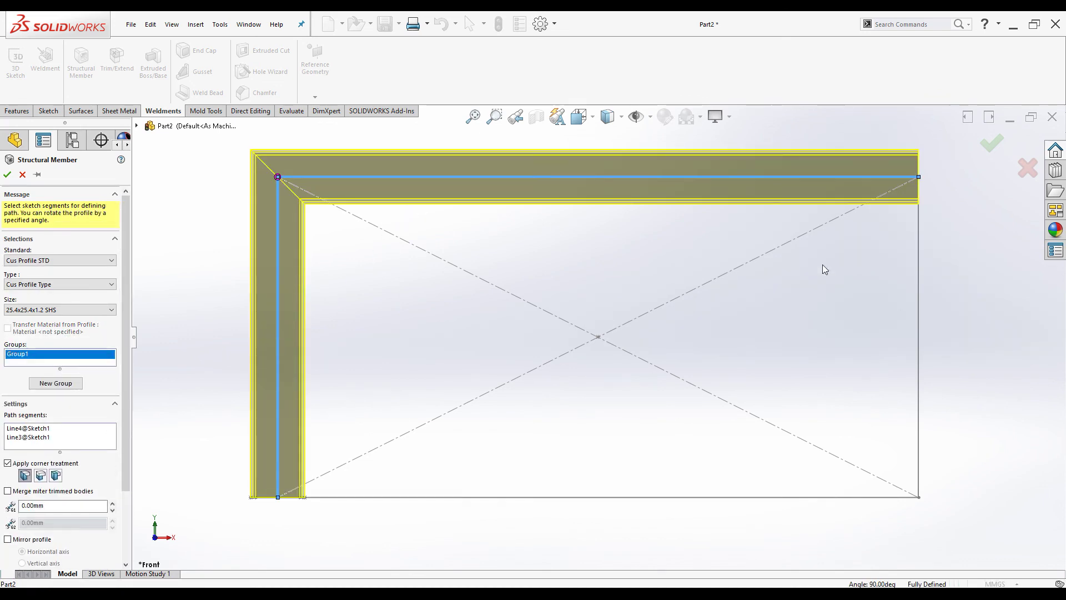
pyautogui.click(919, 298)
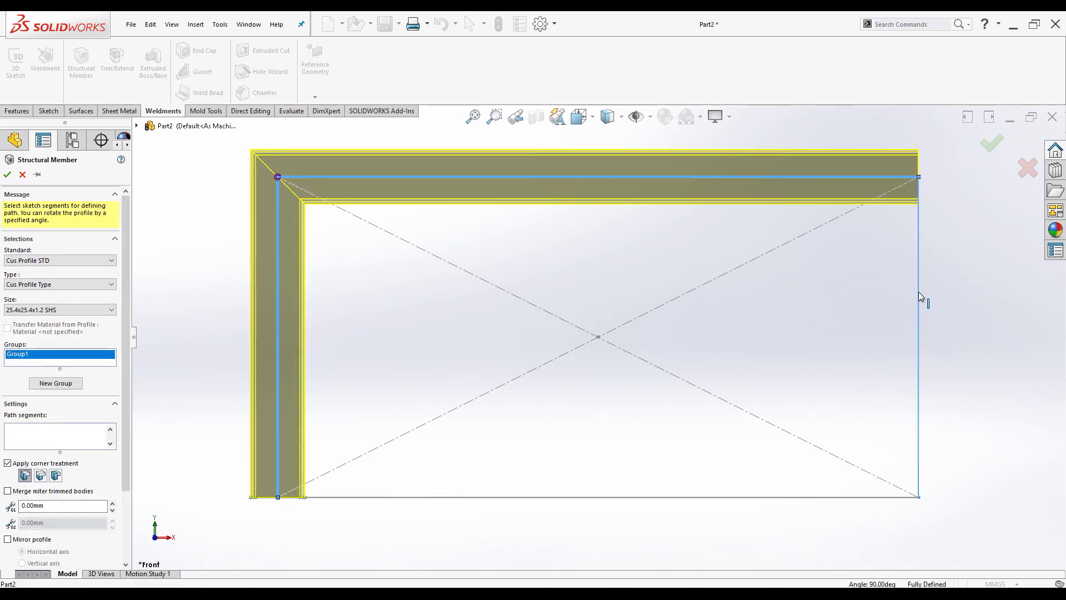
pyautogui.click(756, 497)
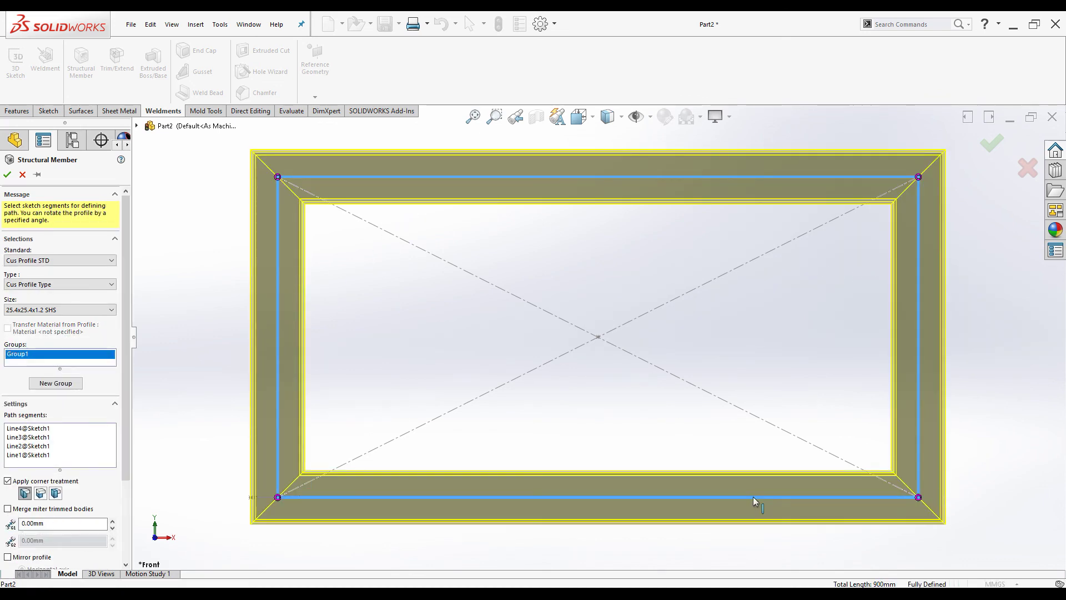
pyautogui.click(8, 174)
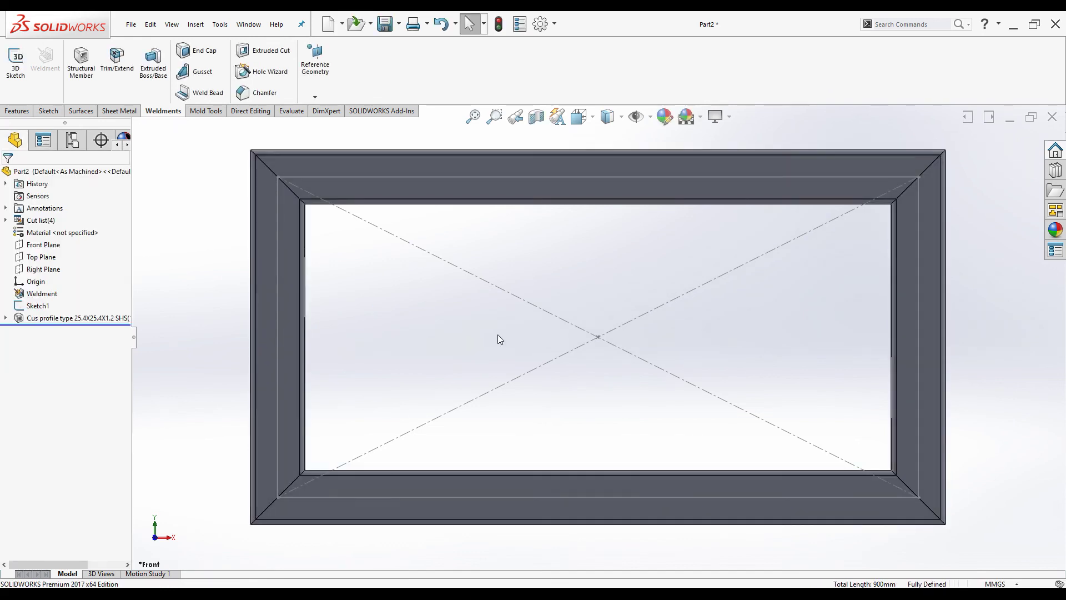
pyautogui.scroll(3, 600, 336)
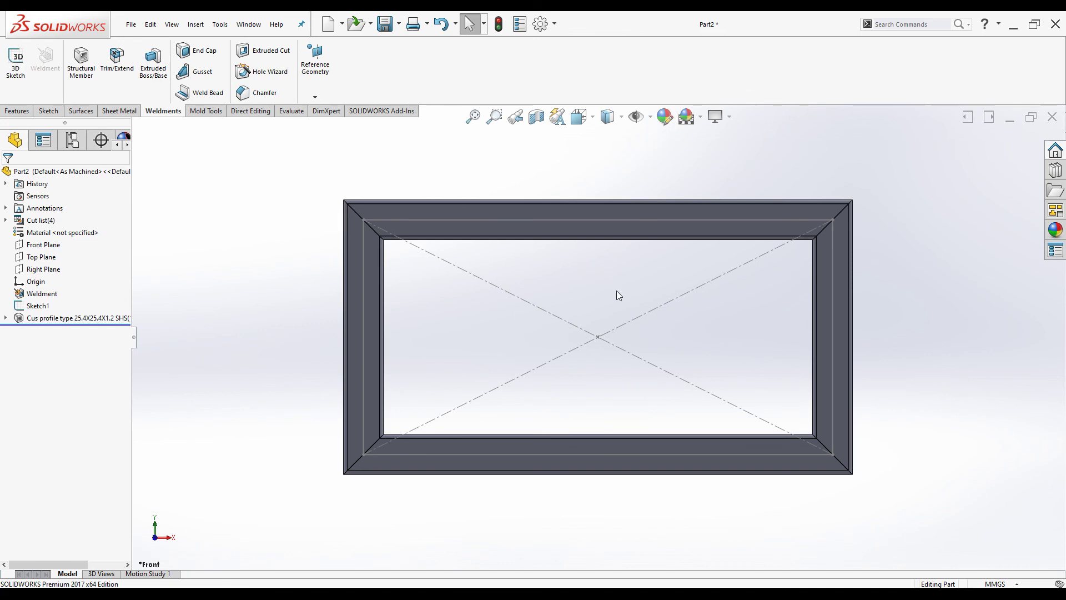
pyautogui.hotkey('ctrl', '7')
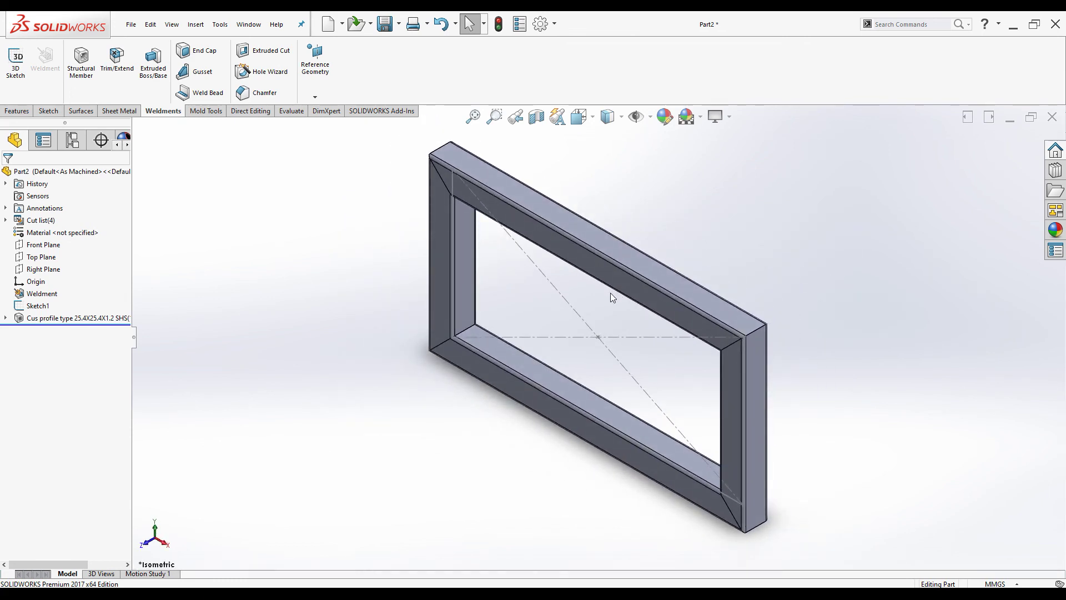